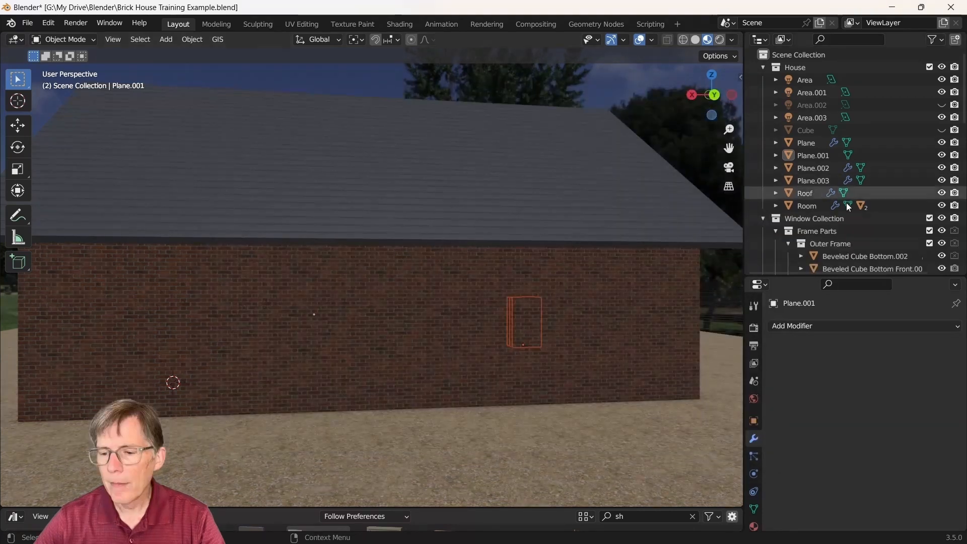
- Exclude the Frame Parts collection from the view layer
{"action": "scroll", "coordinate": [846, 143], "scroll_direction": "down", "scroll_amount": 3}
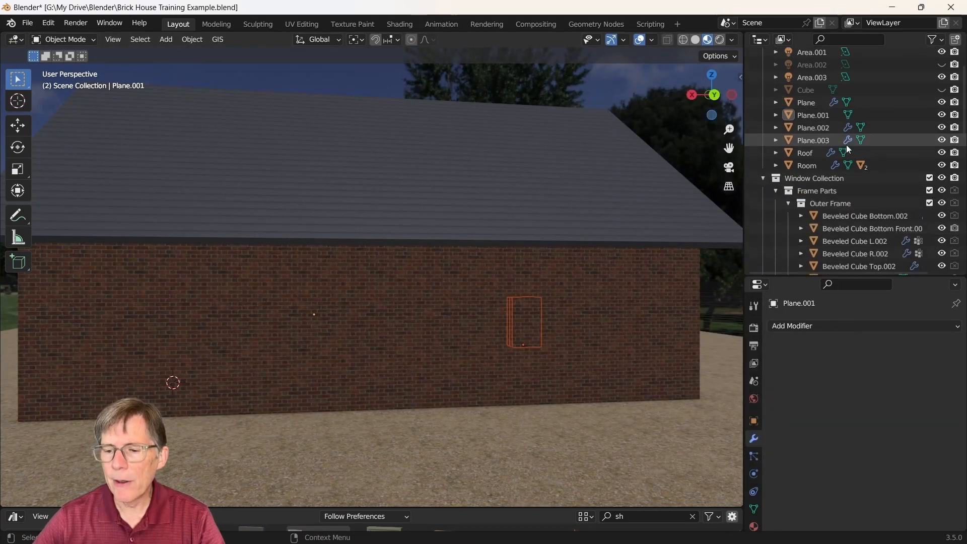
{"action": "scroll", "coordinate": [853, 154], "scroll_direction": "up", "scroll_amount": 3}
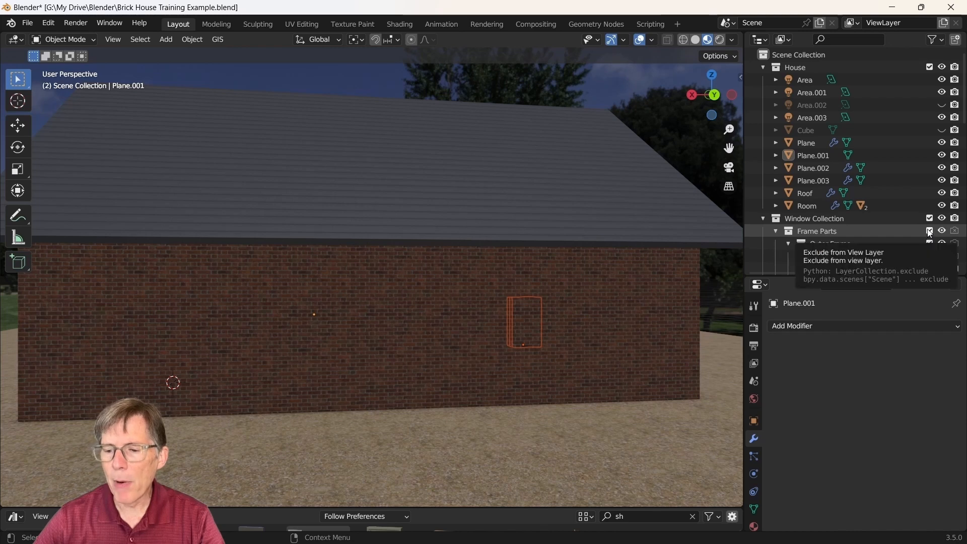
{"action": "left_click", "coordinate": [931, 233]}
- Bring Moody's Sash Window out in front of the brick wall and move it about 7.41 m along the global X axis
{"action": "scroll", "coordinate": [827, 183], "scroll_direction": "down", "scroll_amount": 6}
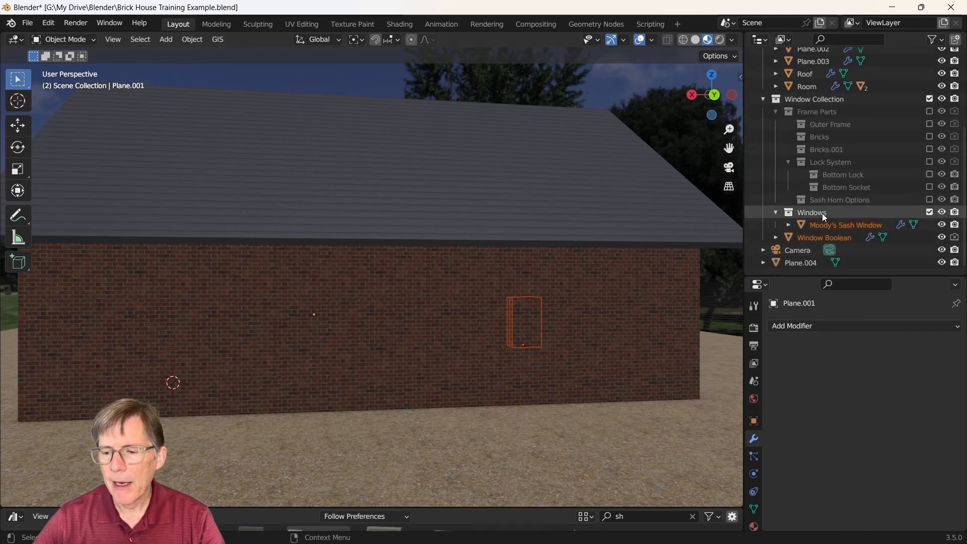
{"action": "left_click", "coordinate": [827, 225]}
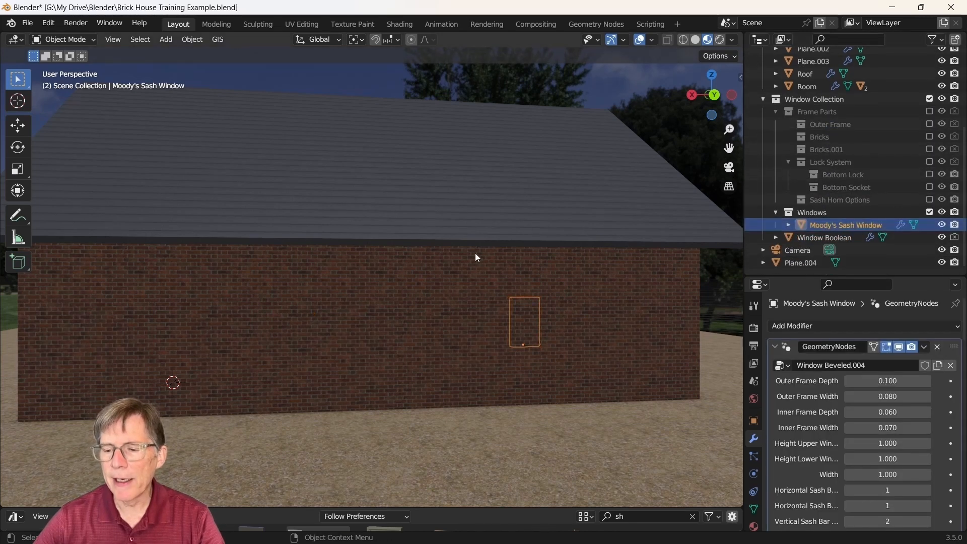
{"action": "middle_click_drag", "start_coordinate": [476, 253], "coordinate": [519, 263]}
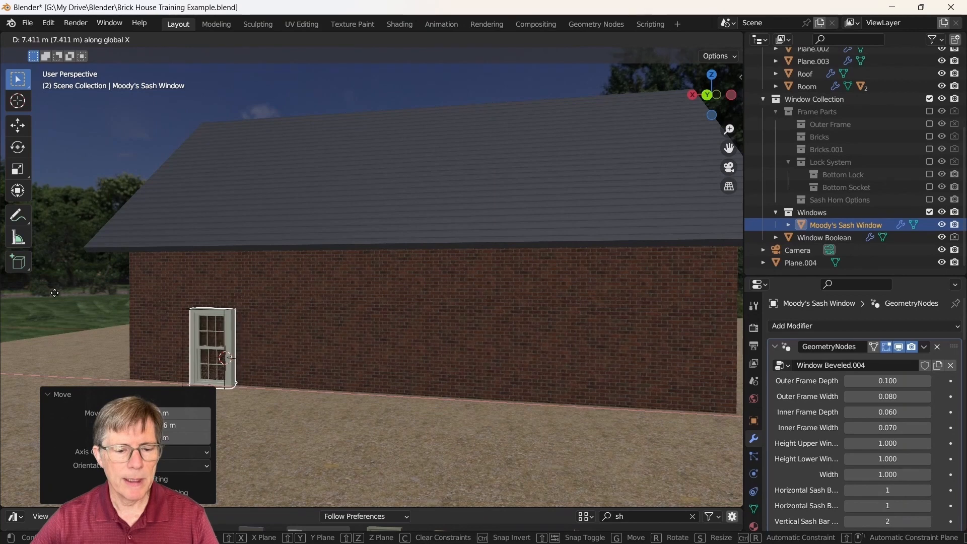
{"action": "left_click", "coordinate": [54, 293]}
- Raise the sash window about 0.4 m along the global Z axis
{"action": "key", "text": "g"}
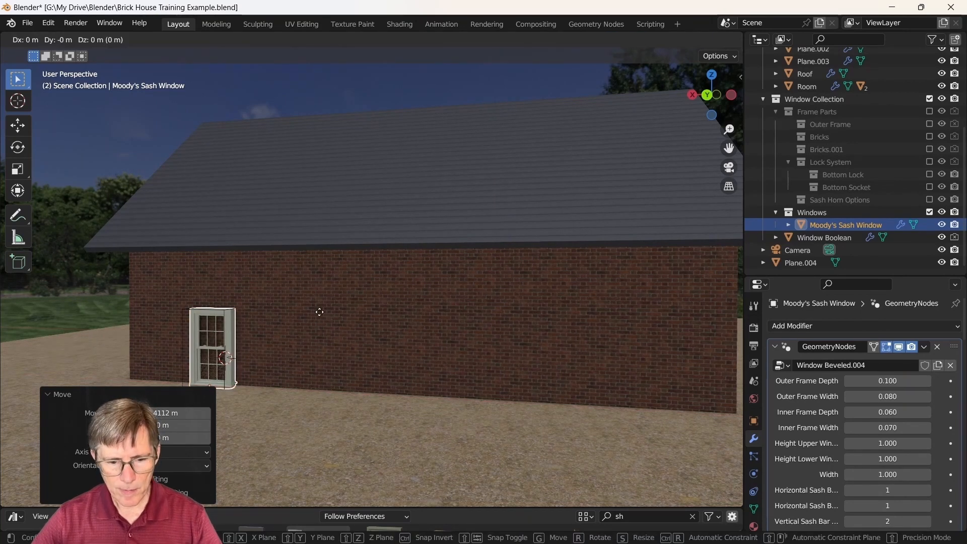
{"action": "key", "text": "z"}
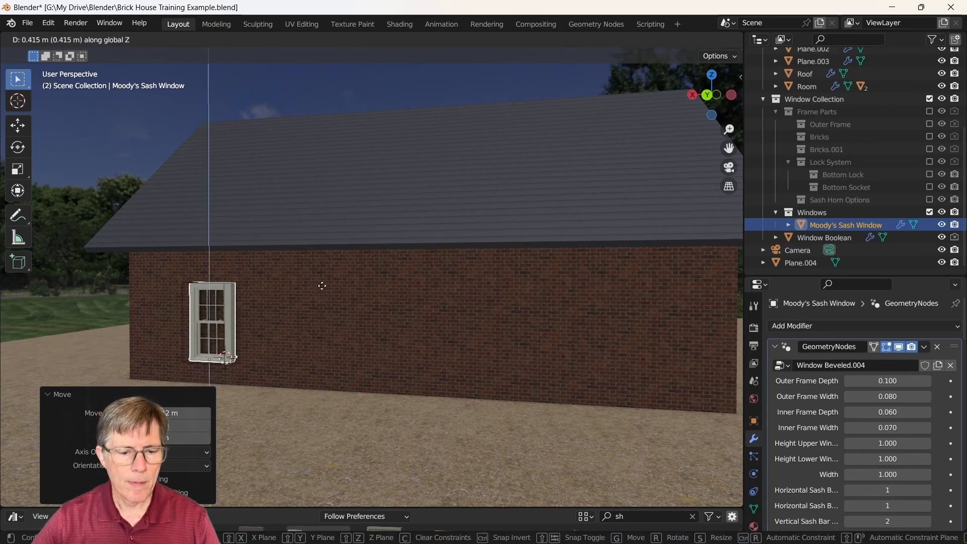
{"action": "left_click", "coordinate": [321, 282]}
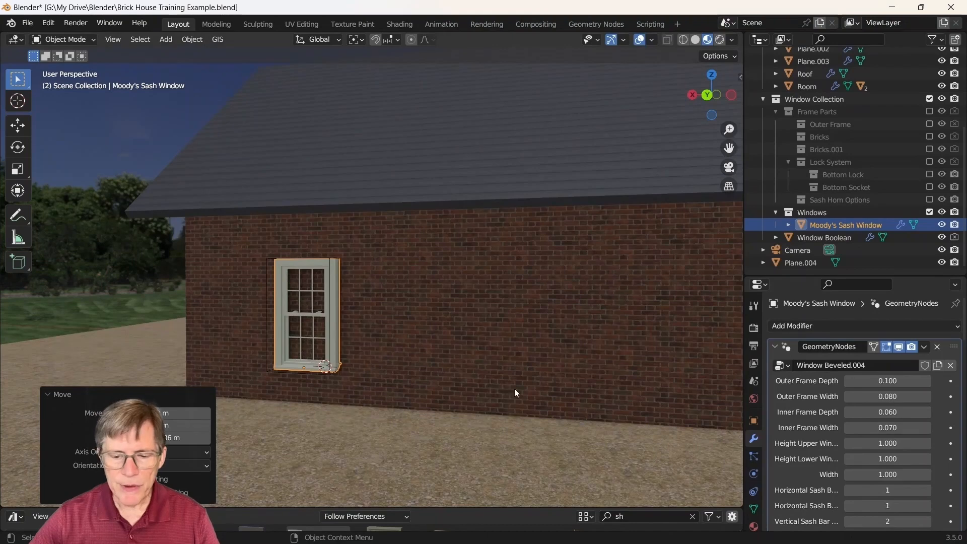
- Enable Brick Visibility on Moody's Sash Window and set its Bricks Scale to 0.318
{"action": "scroll", "coordinate": [842, 431], "scroll_direction": "down", "scroll_amount": 15}
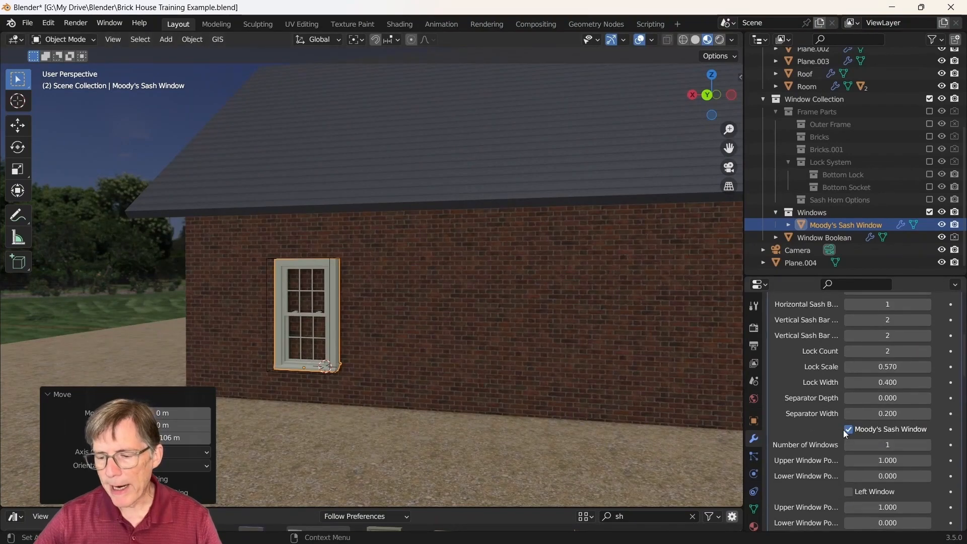
{"action": "scroll", "coordinate": [840, 430], "scroll_direction": "down", "scroll_amount": 1}
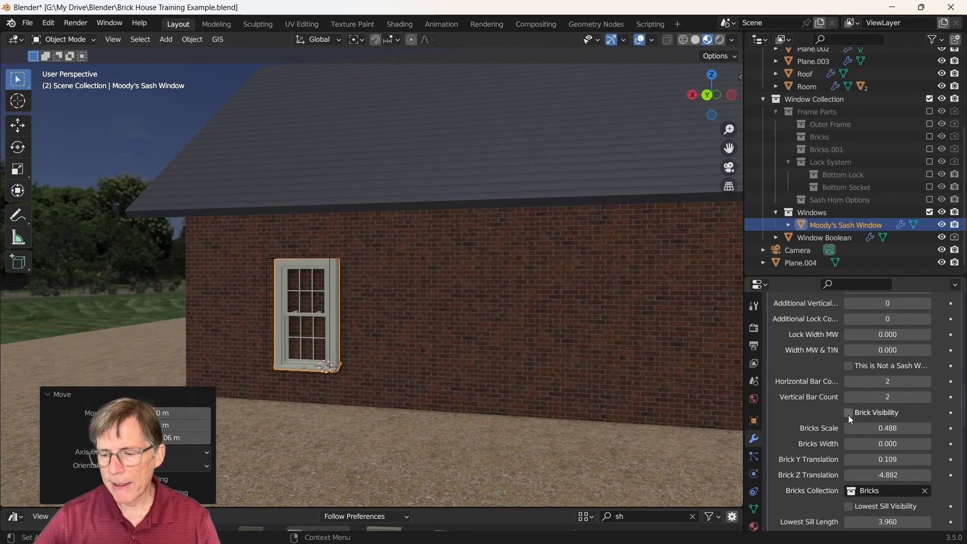
{"action": "left_click", "coordinate": [848, 413]}
{"action": "scroll", "coordinate": [521, 404], "scroll_direction": "up", "scroll_amount": 5}
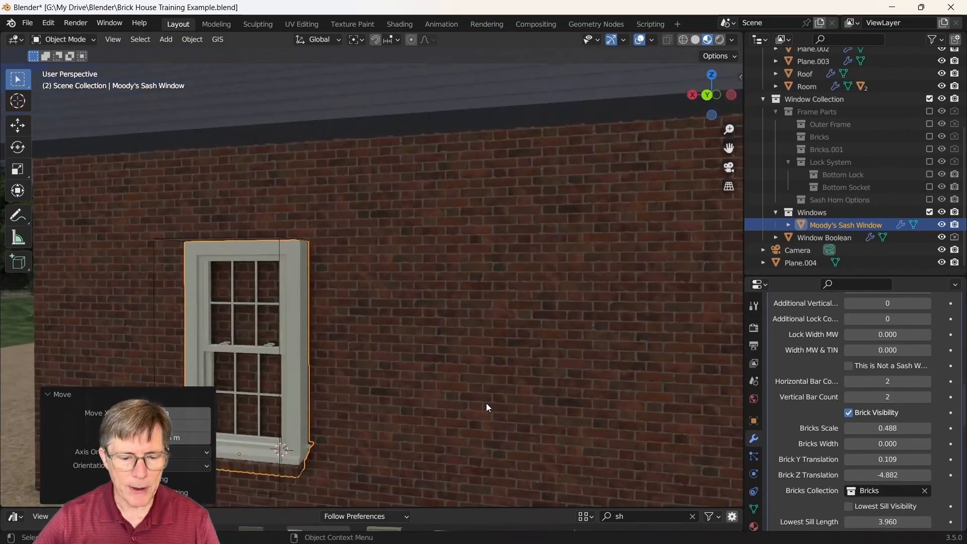
{"action": "middle_click_drag", "start_coordinate": [576, 362], "coordinate": [621, 356]}
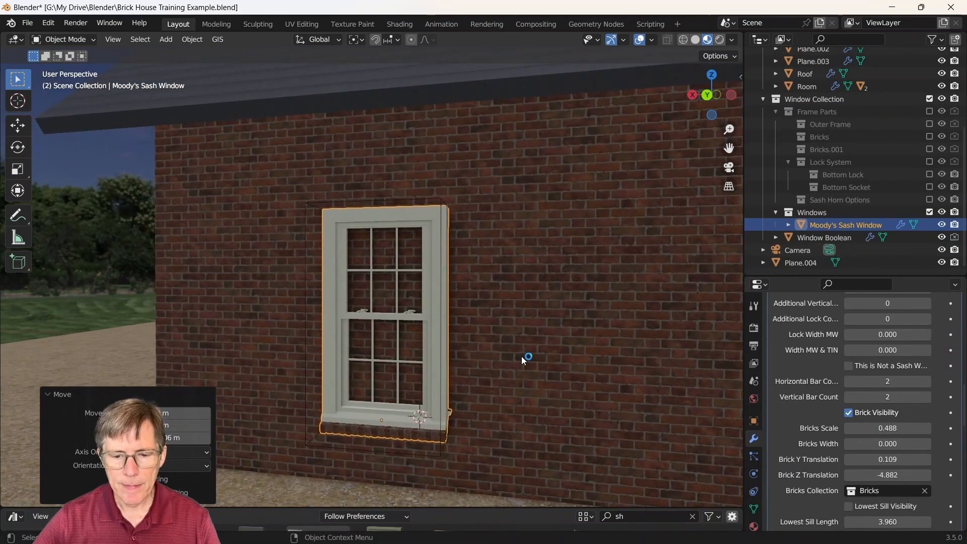
{"action": "middle_click_drag", "start_coordinate": [534, 363], "coordinate": [570, 347]}
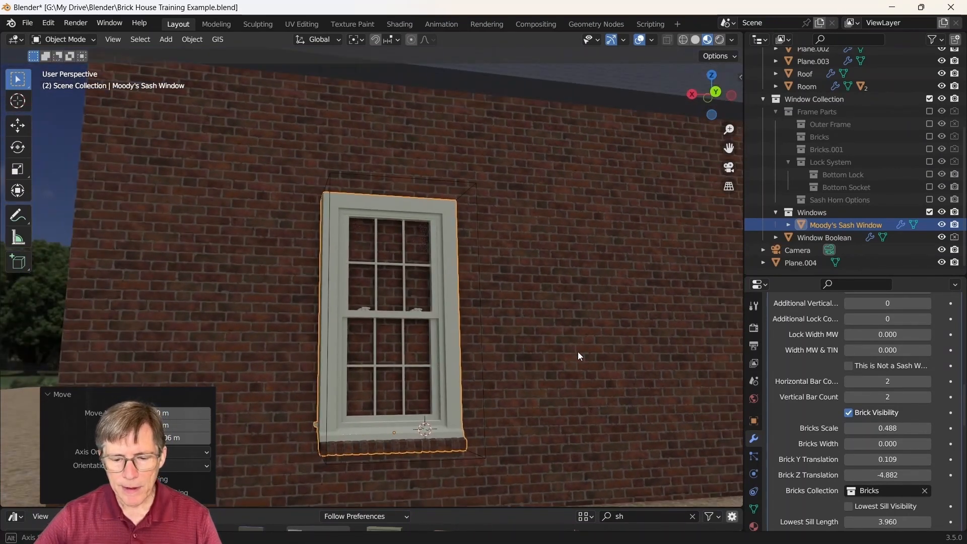
{"action": "mouse_move", "coordinate": [887, 428]}
{"action": "left_mouse_down"}
{"action": "mouse_move", "coordinate": [905, 429]}
{"action": "mouse_move", "coordinate": [877, 429]}
{"action": "left_mouse_up"}
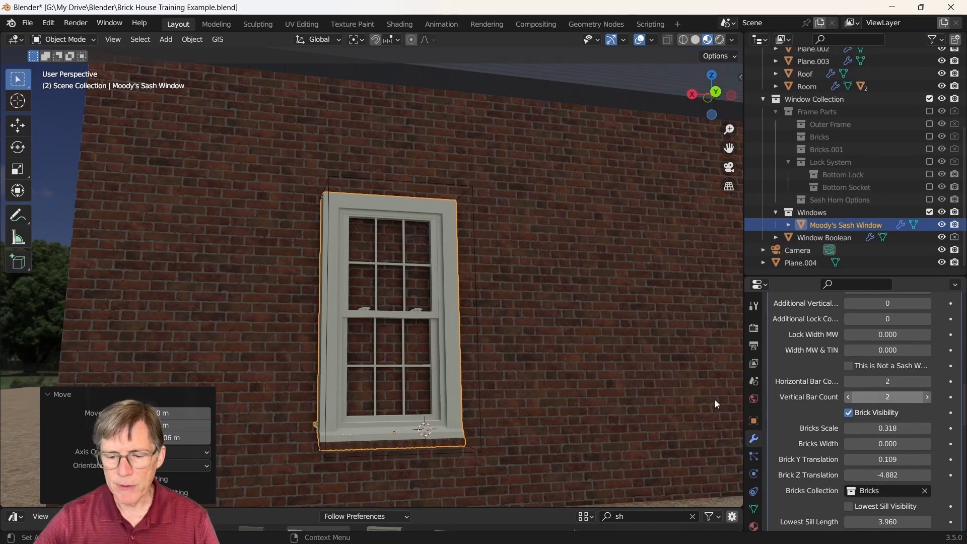
- Reselect the sash window and push it into the brick wall, about -0.14 m along the global Y axis
{"action": "left_click", "coordinate": [607, 394]}
{"action": "left_click", "coordinate": [434, 392]}
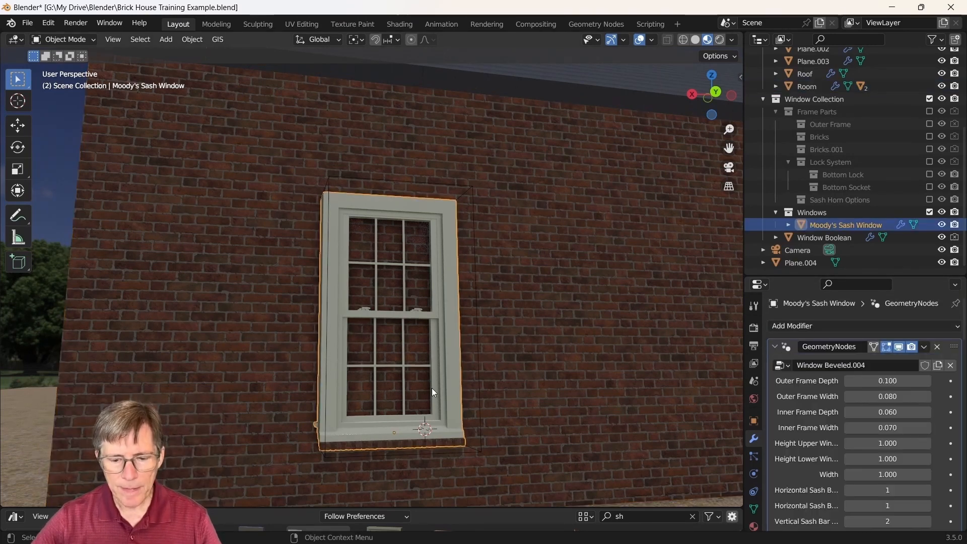
{"action": "middle_click_drag", "start_coordinate": [450, 379], "coordinate": [509, 398]}
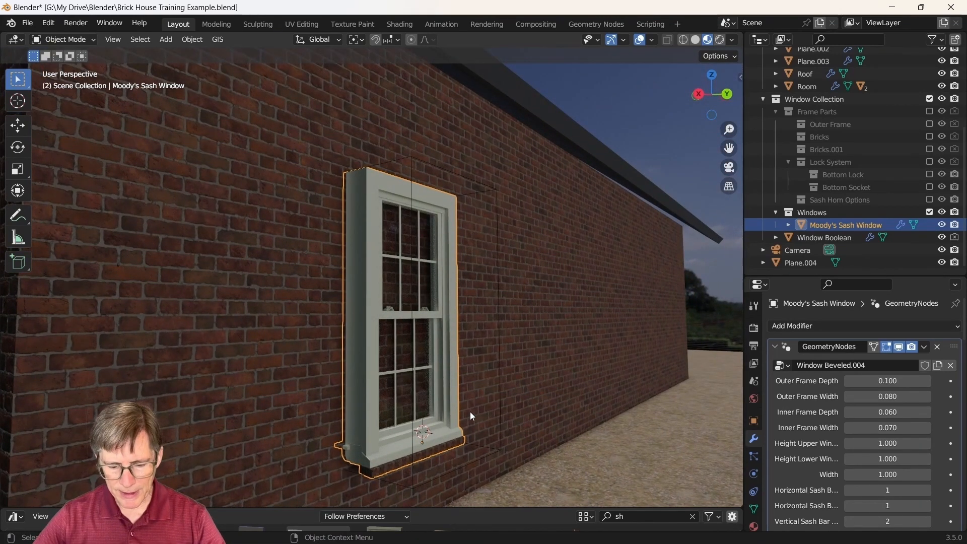
{"action": "key", "text": "g"}
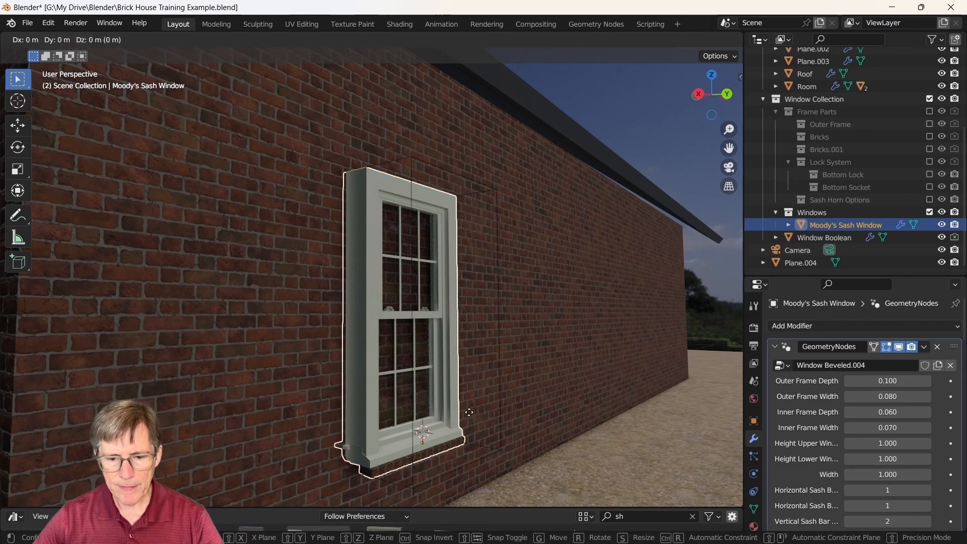
{"action": "key", "text": "y"}
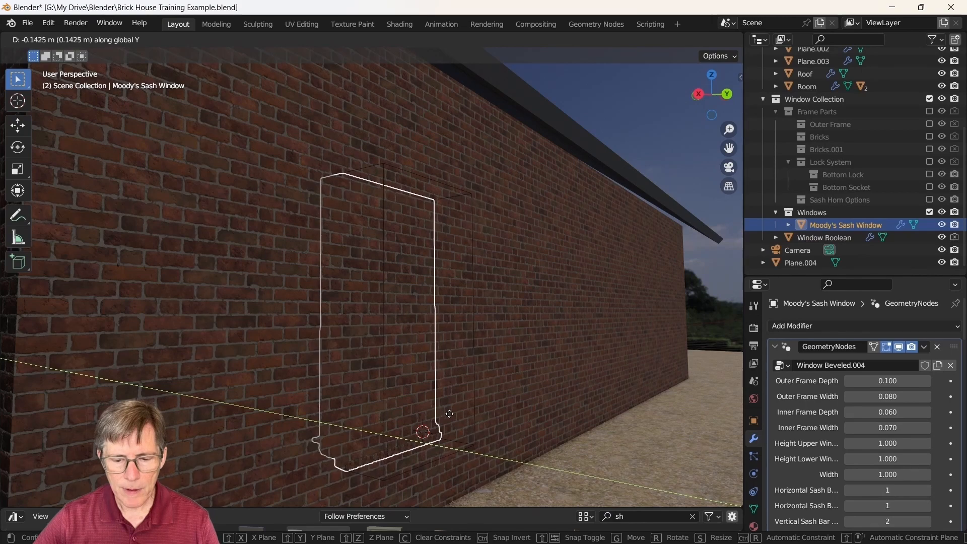
{"action": "left_click", "coordinate": [452, 414]}
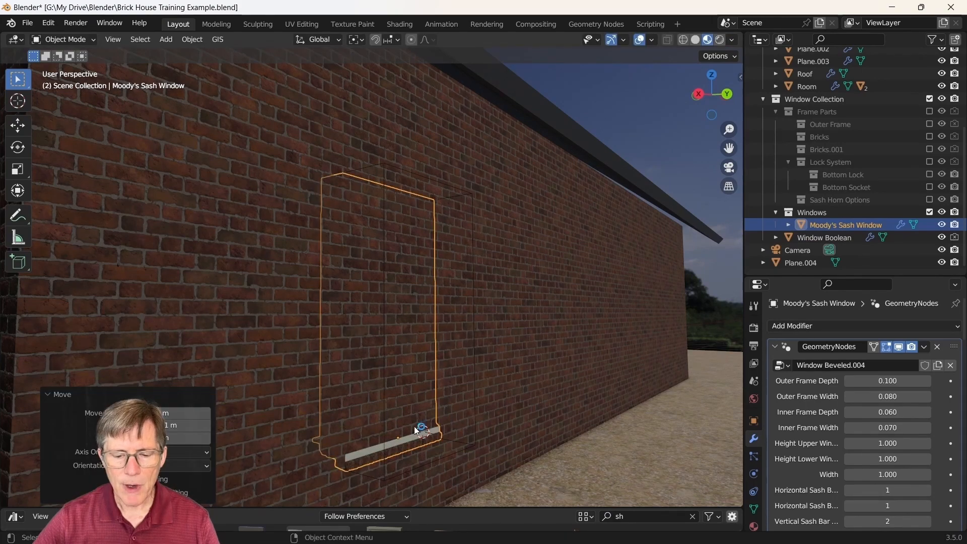
- Add a Boolean Difference modifier to the Room object with Window Boolean as its operand object
{"action": "middle_click_drag", "start_coordinate": [495, 413], "coordinate": [428, 406]}
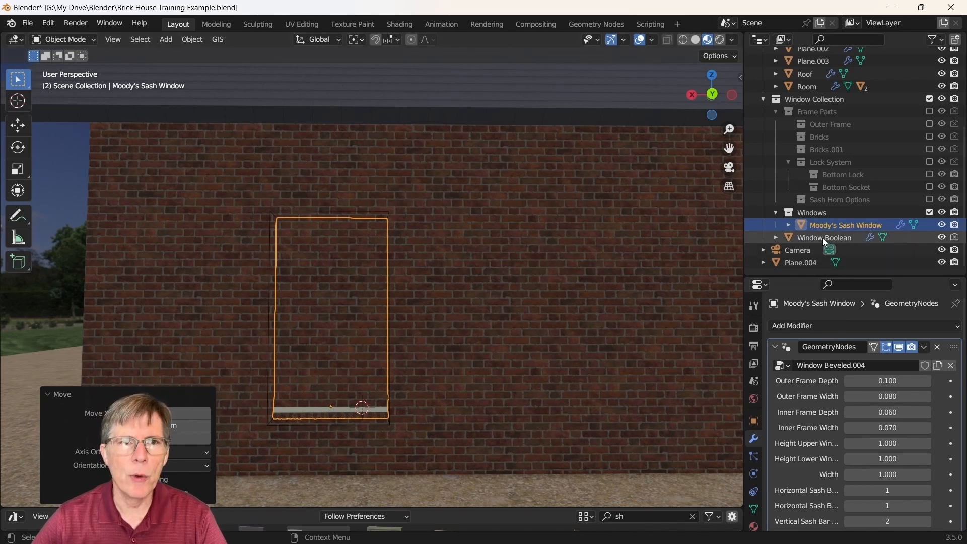
{"action": "left_click", "coordinate": [474, 295]}
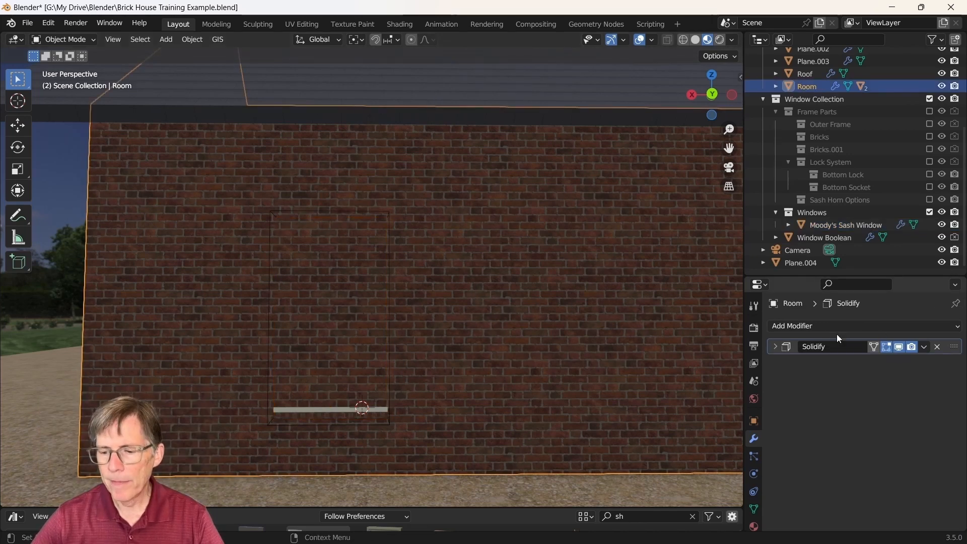
{"action": "left_click", "coordinate": [808, 327]}
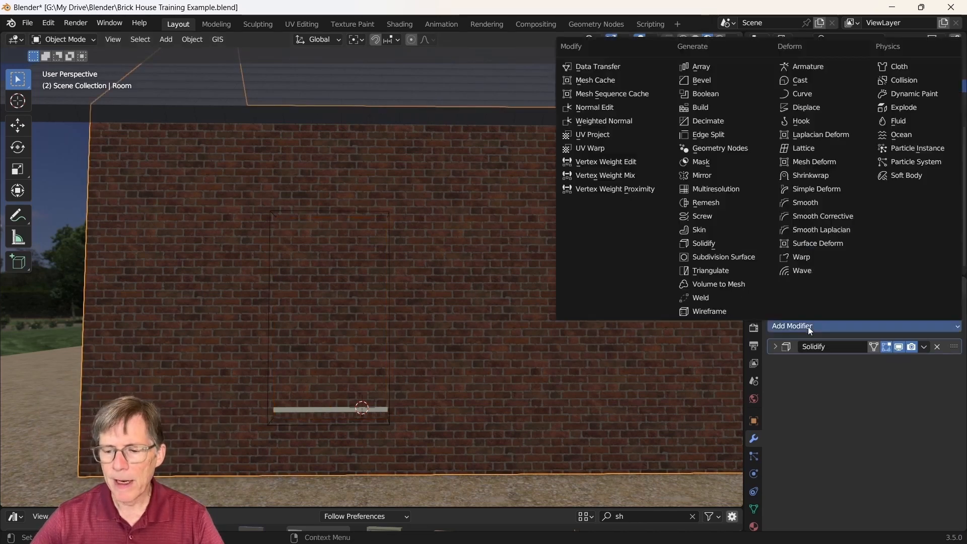
{"action": "left_click", "coordinate": [708, 92]}
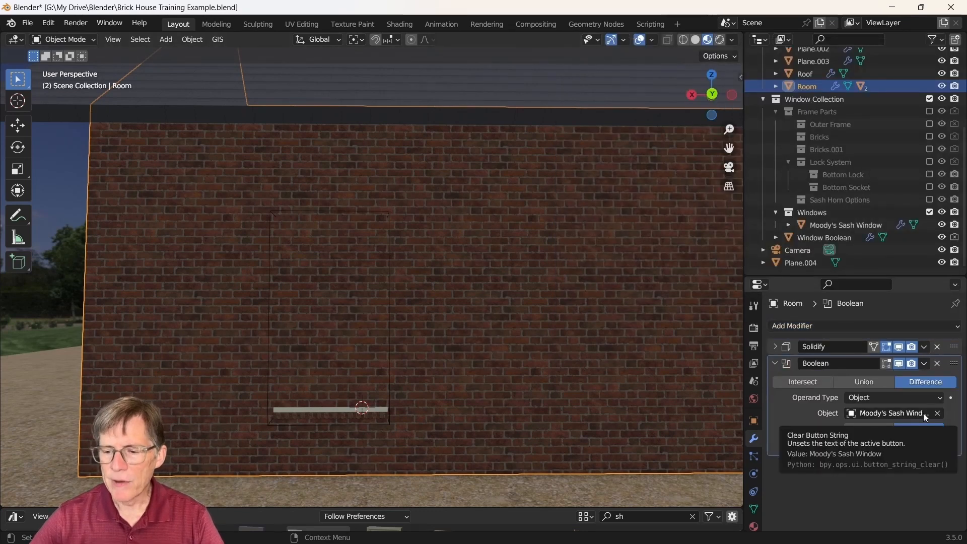
{"action": "left_click", "coordinate": [937, 414]}
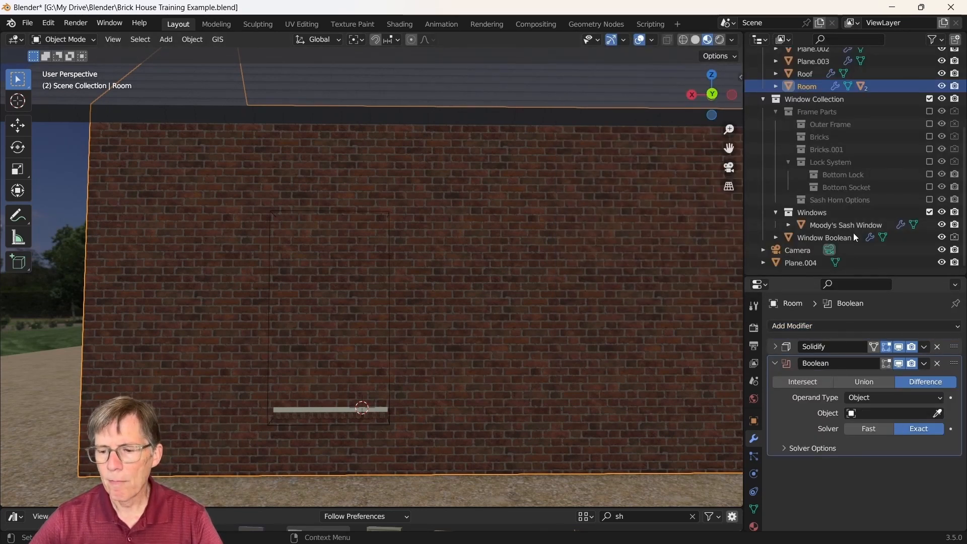
{"action": "left_click_drag", "start_coordinate": [855, 237], "coordinate": [889, 414]}
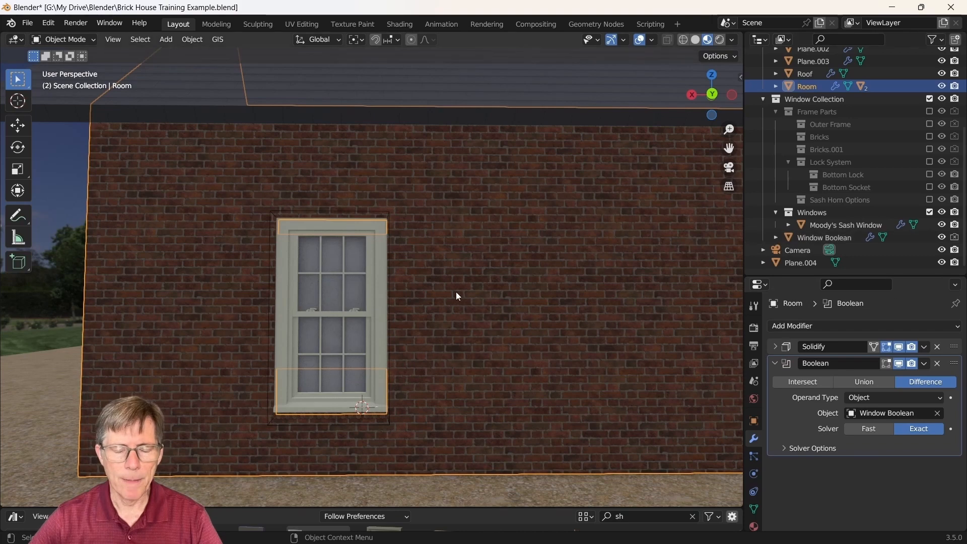
- Add a Boolean Difference modifier to the interior wall Plane.001, using Window Boolean as the operand object
{"action": "middle_click_drag", "start_coordinate": [482, 302], "coordinate": [729, 314]}
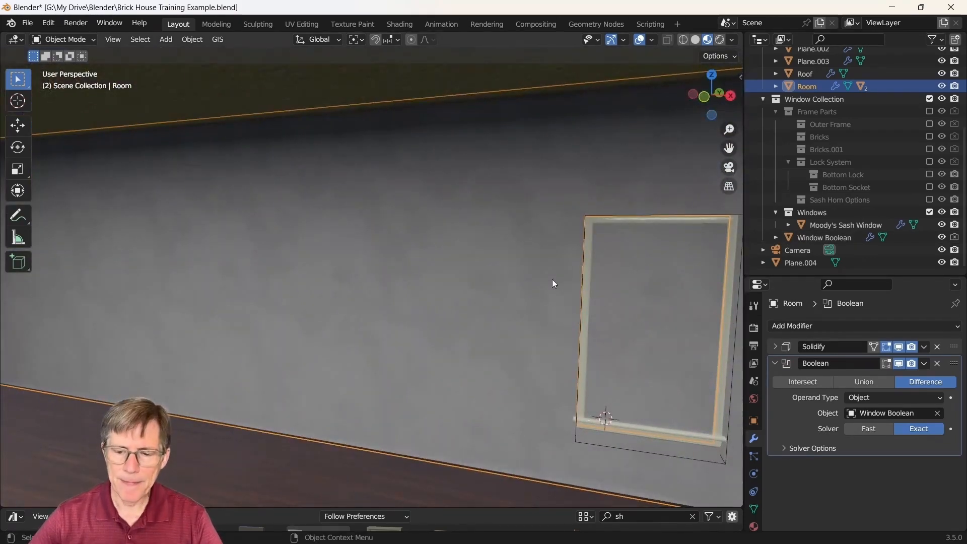
{"action": "left_click", "coordinate": [559, 292]}
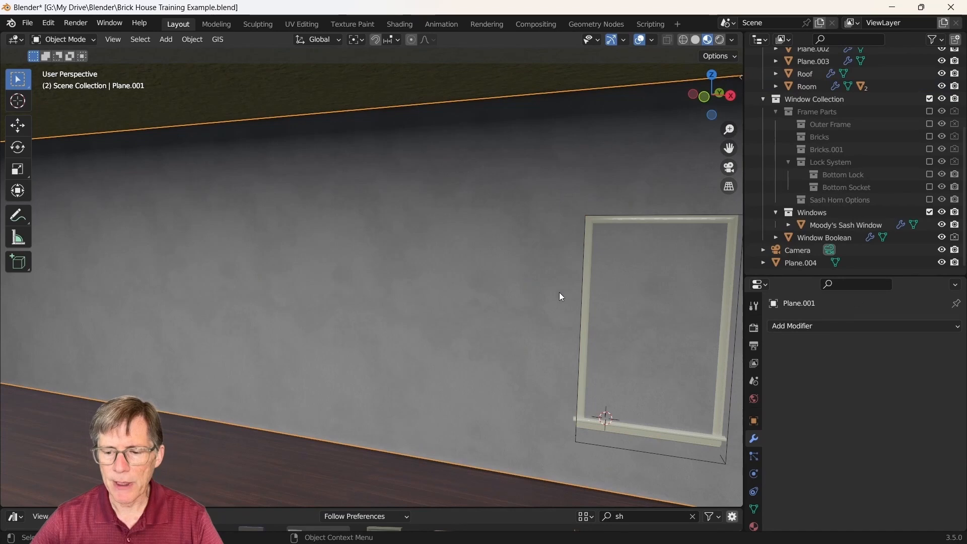
{"action": "left_click", "coordinate": [807, 327]}
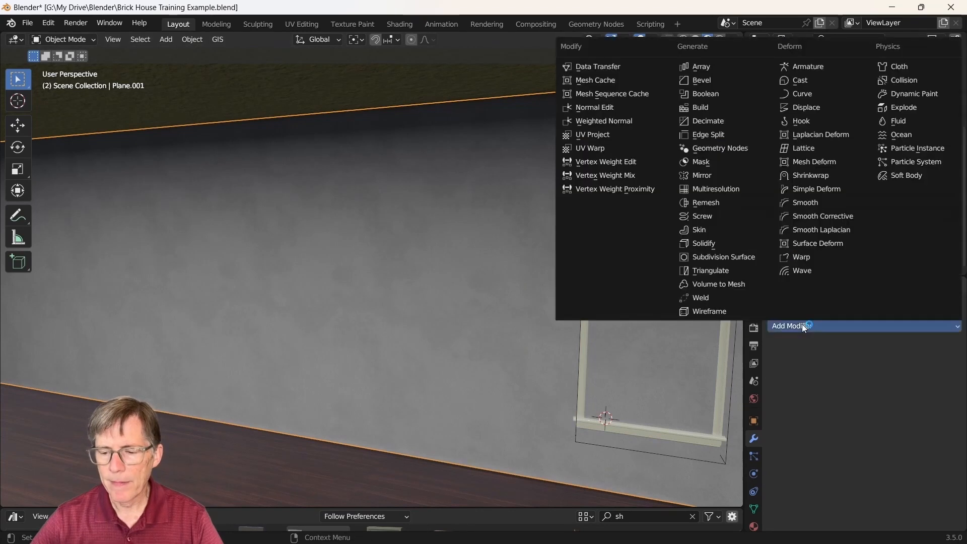
{"action": "left_click", "coordinate": [700, 94]}
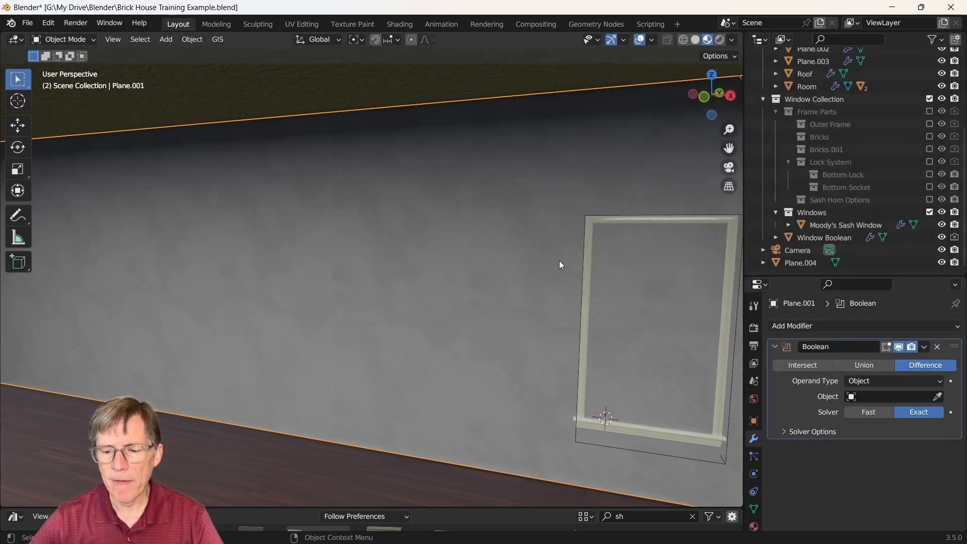
{"action": "left_click", "coordinate": [938, 397]}
{"action": "left_click", "coordinate": [839, 237]}
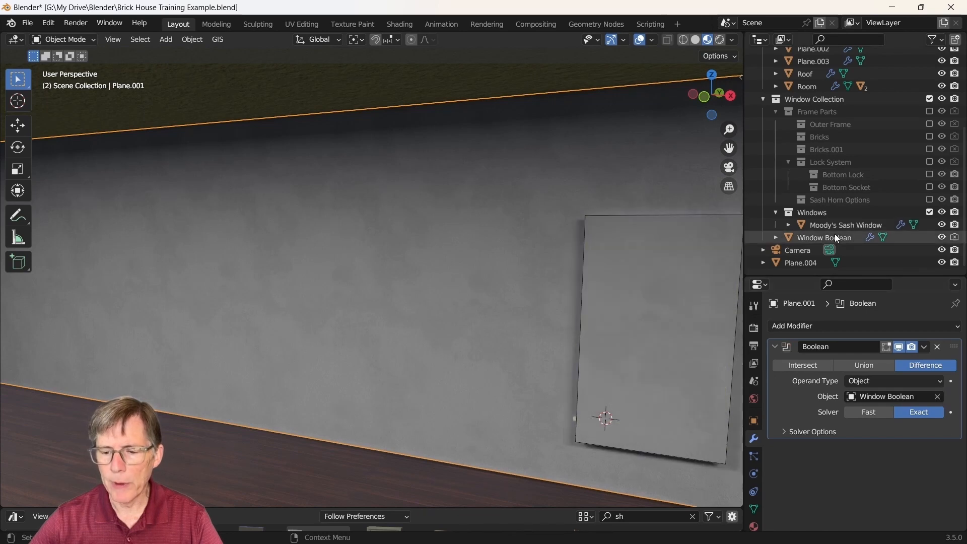
- Set the interior wall's Boolean solver to Fast and check the window opening from inside the room
{"action": "middle_click_drag", "start_coordinate": [609, 293], "coordinate": [648, 294]}
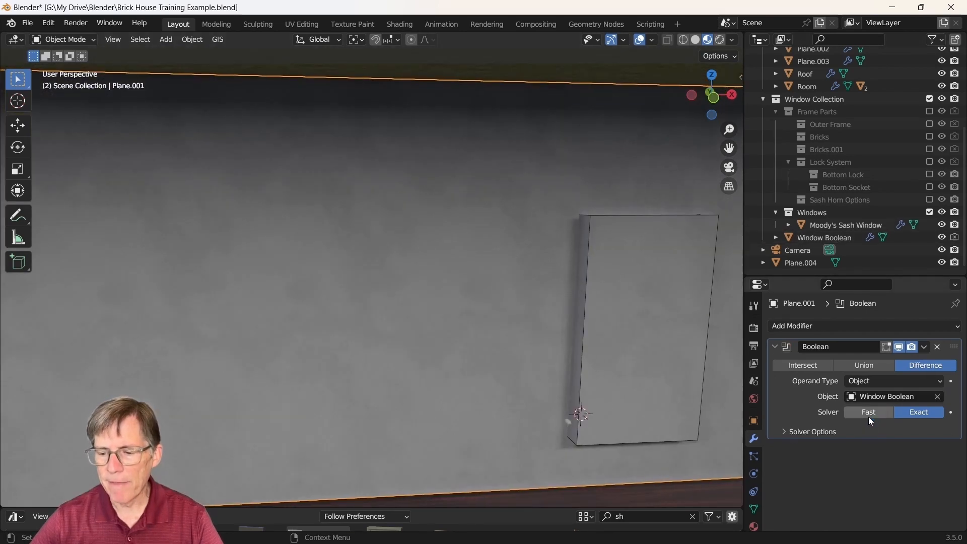
{"action": "left_click", "coordinate": [869, 413]}
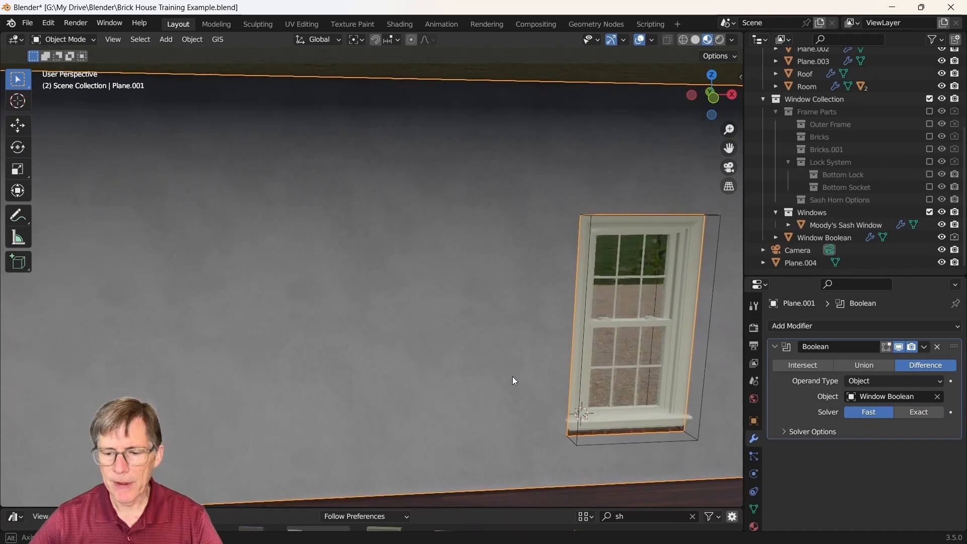
{"action": "middle_click_drag", "start_coordinate": [512, 377], "coordinate": [508, 374]}
{"action": "middle_click_drag", "start_coordinate": [576, 362], "coordinate": [610, 336]}
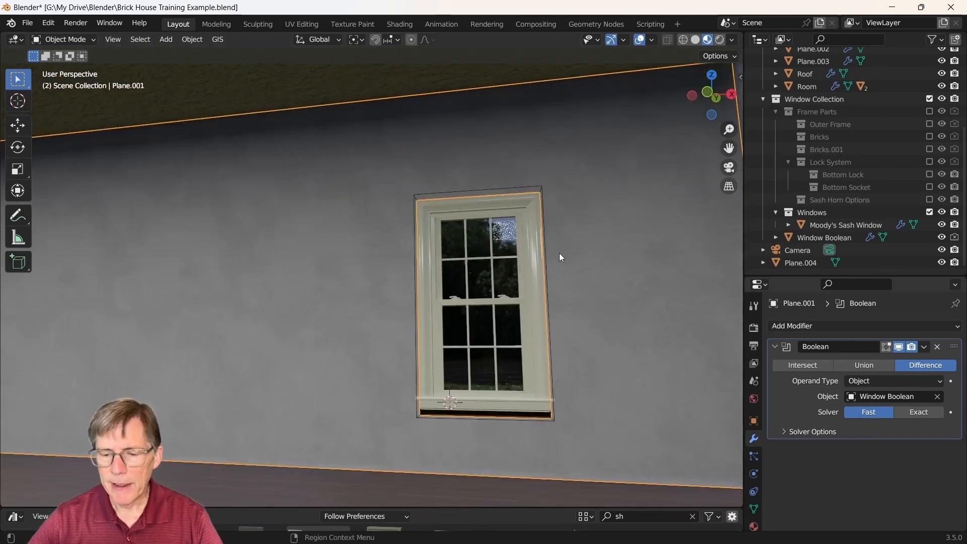
- Select the Window Boolean object and set its Hole Depth to 0.069
{"action": "left_click", "coordinate": [821, 237]}
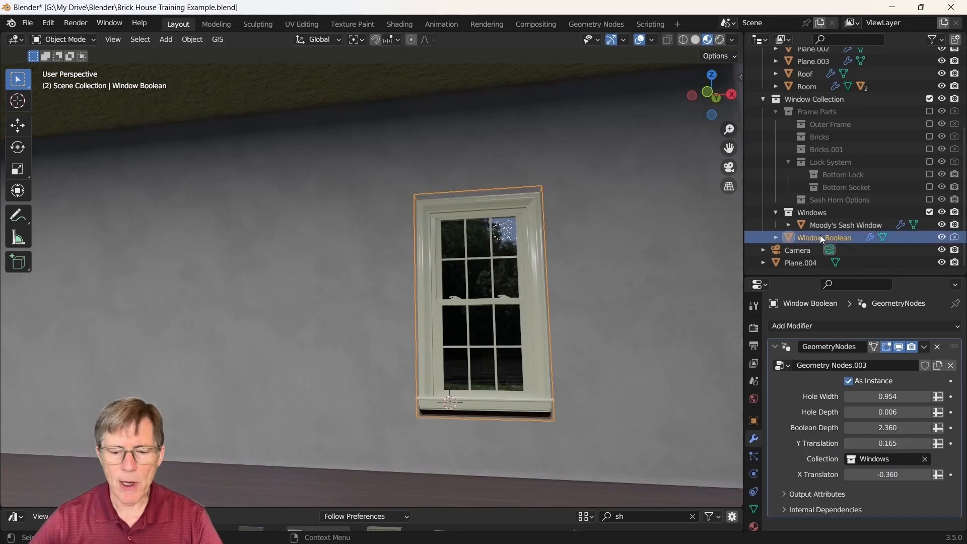
{"action": "middle_click_drag", "start_coordinate": [509, 361], "coordinate": [518, 365]}
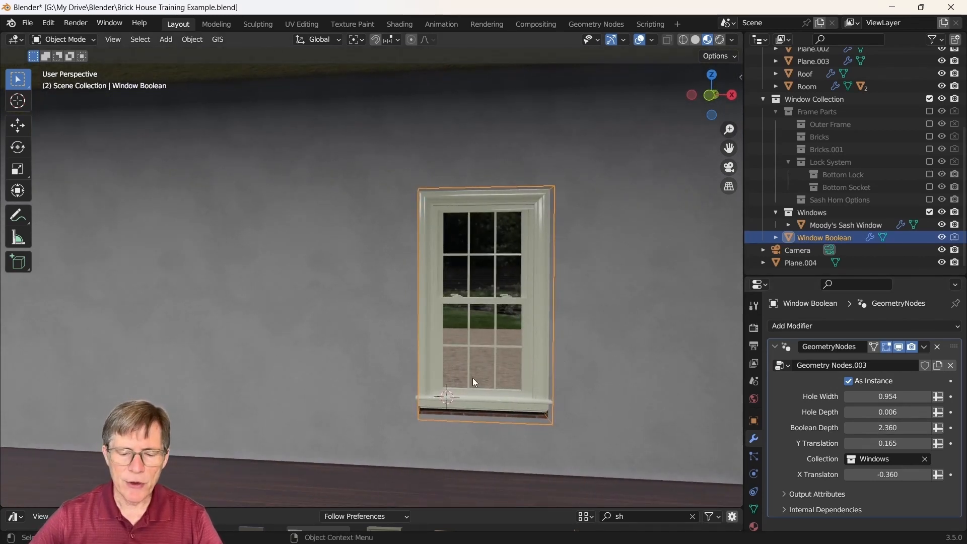
{"action": "middle_click_drag", "start_coordinate": [552, 387], "coordinate": [535, 378]}
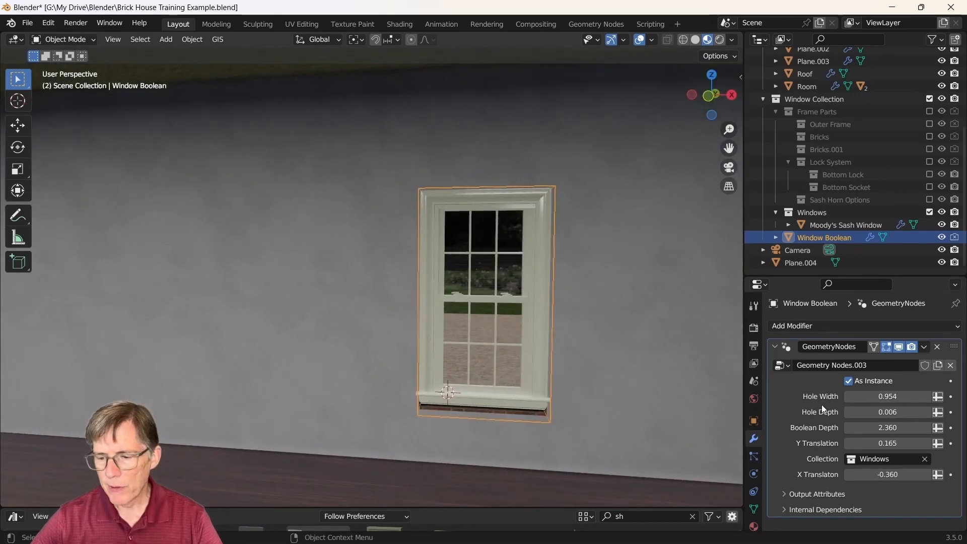
{"action": "mouse_move", "coordinate": [892, 412]}
{"action": "left_mouse_down"}
{"action": "mouse_move", "coordinate": [866, 412]}
{"action": "mouse_move", "coordinate": [905, 412]}
{"action": "left_mouse_up"}
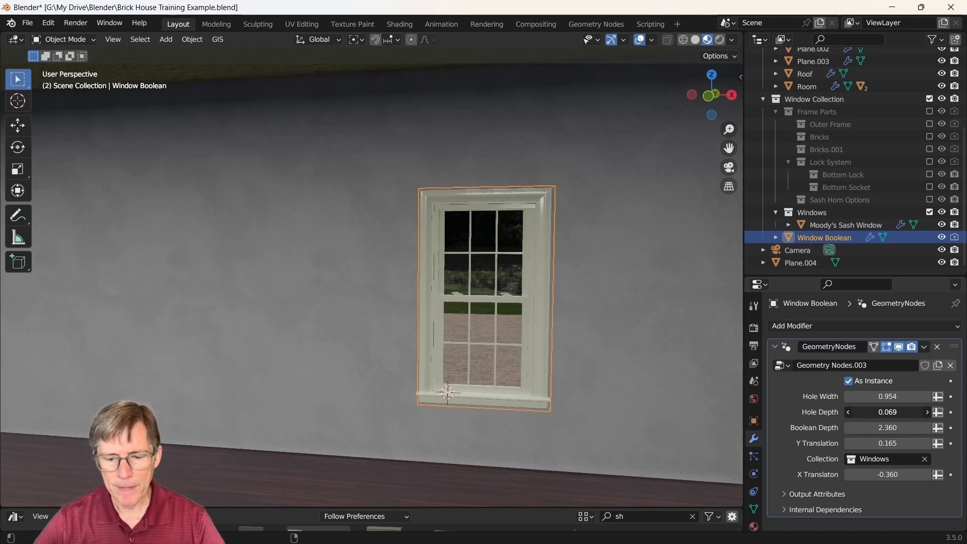
- Set the Window Boolean's Hole Width to 0.955 and inspect the opening from inside and outside the house
{"action": "scroll", "coordinate": [584, 403], "scroll_direction": "up", "scroll_amount": 2}
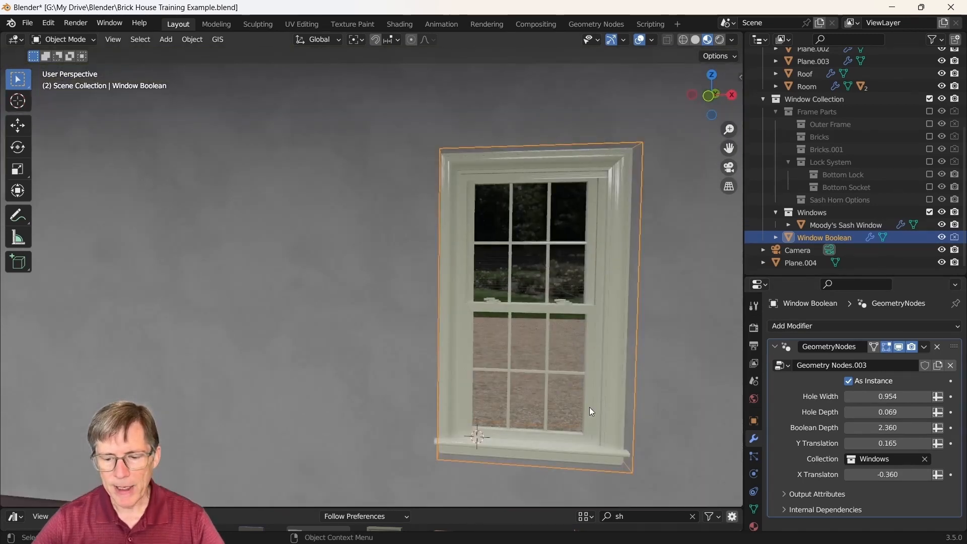
{"action": "middle_click_drag", "start_coordinate": [590, 407], "coordinate": [504, 363], "text": "shift"}
{"action": "scroll", "coordinate": [491, 371], "scroll_direction": "up", "scroll_amount": 4}
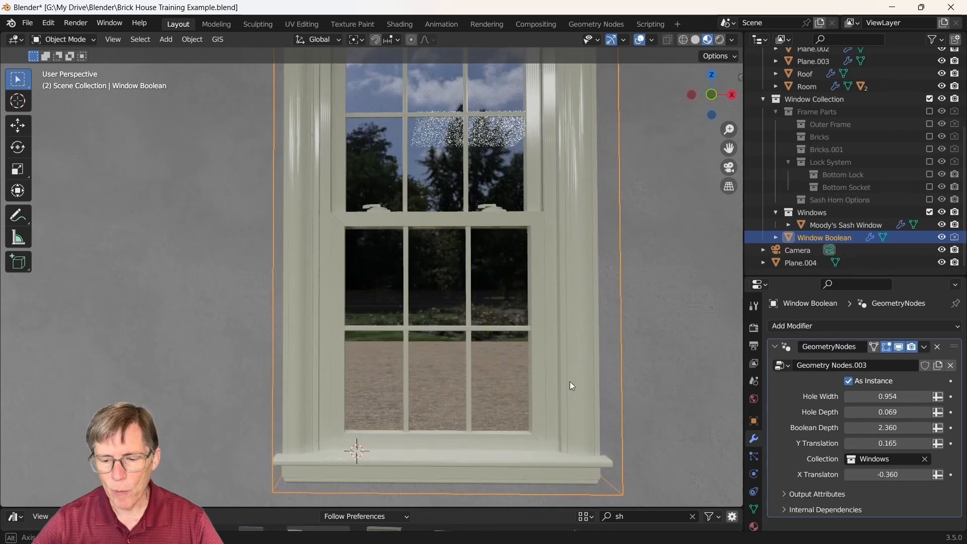
{"action": "mouse_move", "coordinate": [890, 396]}
{"action": "left_mouse_down"}
{"action": "mouse_move", "coordinate": [905, 397]}
{"action": "mouse_move", "coordinate": [891, 397]}
{"action": "left_mouse_up"}
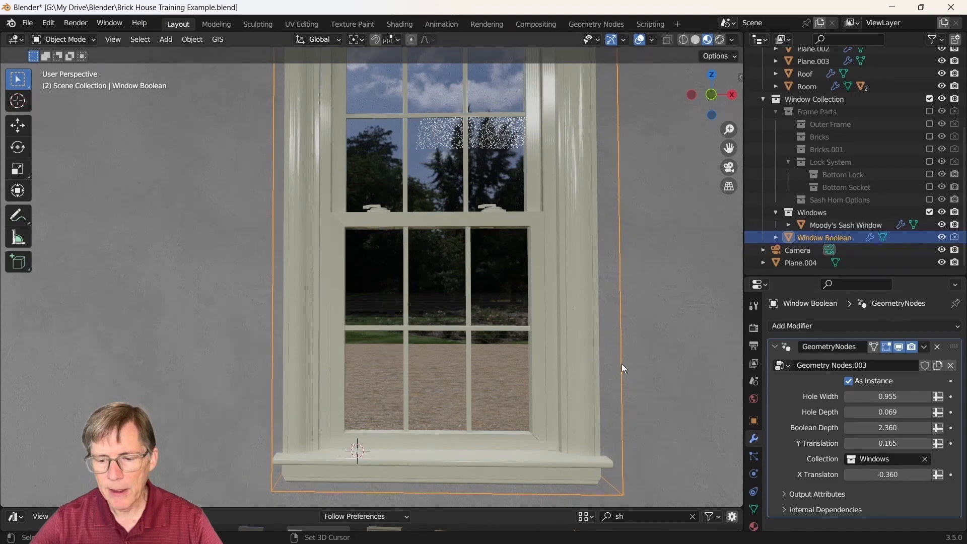
{"action": "middle_click_drag", "start_coordinate": [622, 364], "coordinate": [503, 366]}
{"action": "scroll", "coordinate": [504, 366], "scroll_direction": "down", "scroll_amount": 5}
{"action": "middle_click_drag", "start_coordinate": [546, 309], "coordinate": [512, 315]}
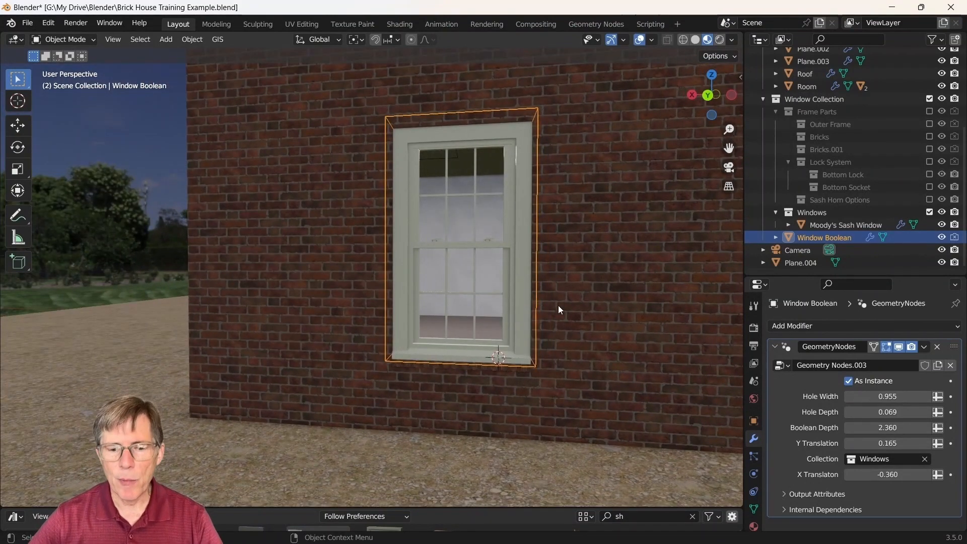
{"action": "middle_click_drag", "start_coordinate": [620, 348], "coordinate": [516, 300]}
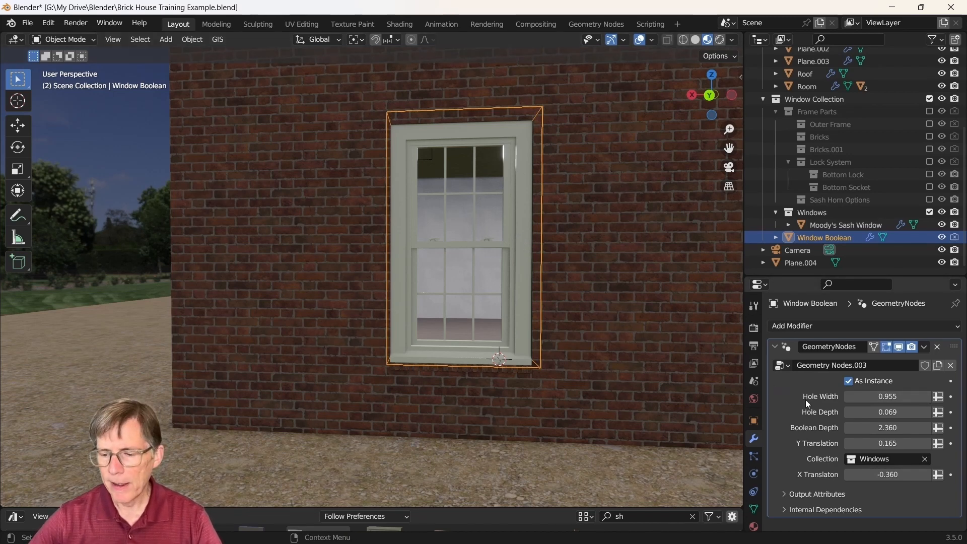
- Select the sash window, try a width of 2.860, and undo the width change
{"action": "left_click", "coordinate": [484, 314]}
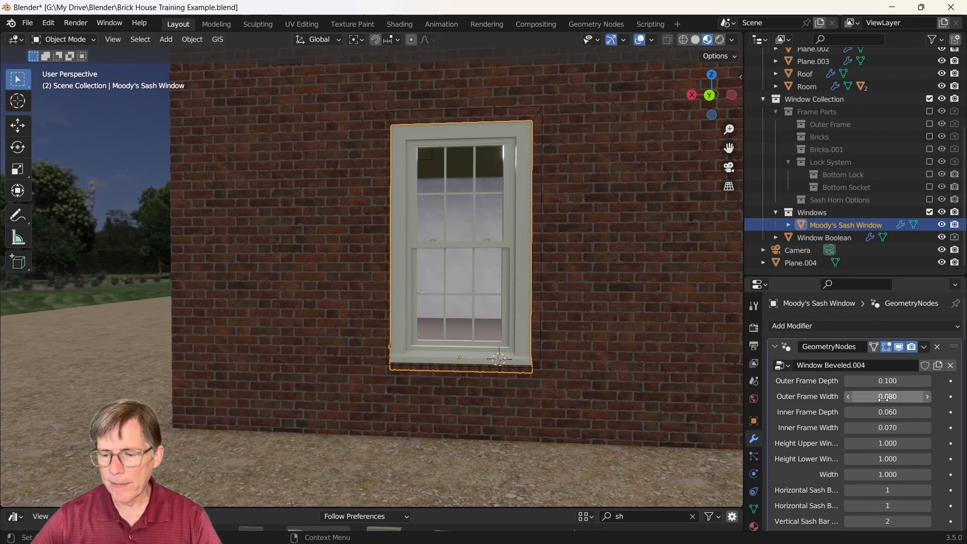
{"action": "left_click_drag", "start_coordinate": [888, 475], "coordinate": [943, 475]}
{"action": "middle_click_drag", "start_coordinate": [590, 280], "coordinate": [534, 284]}
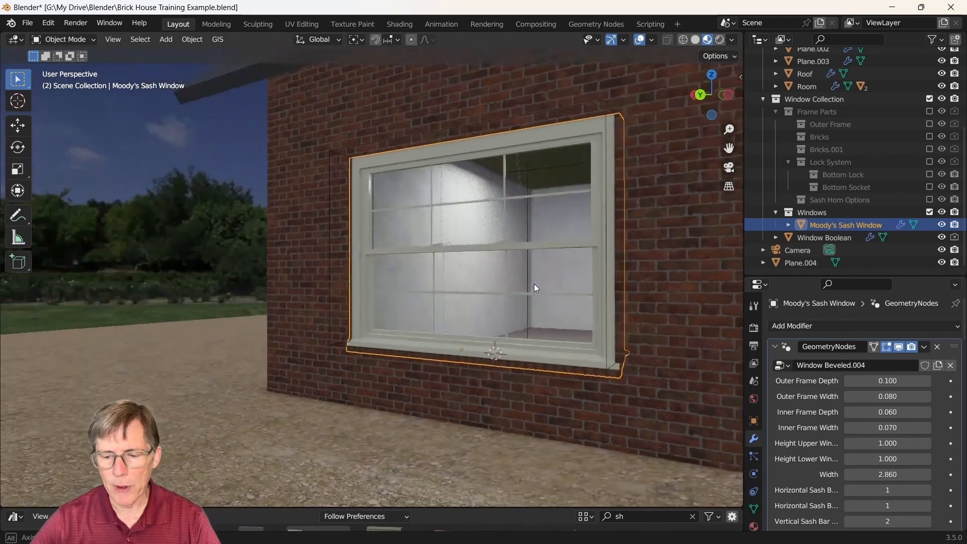
{"action": "key", "text": "ctrl+z"}
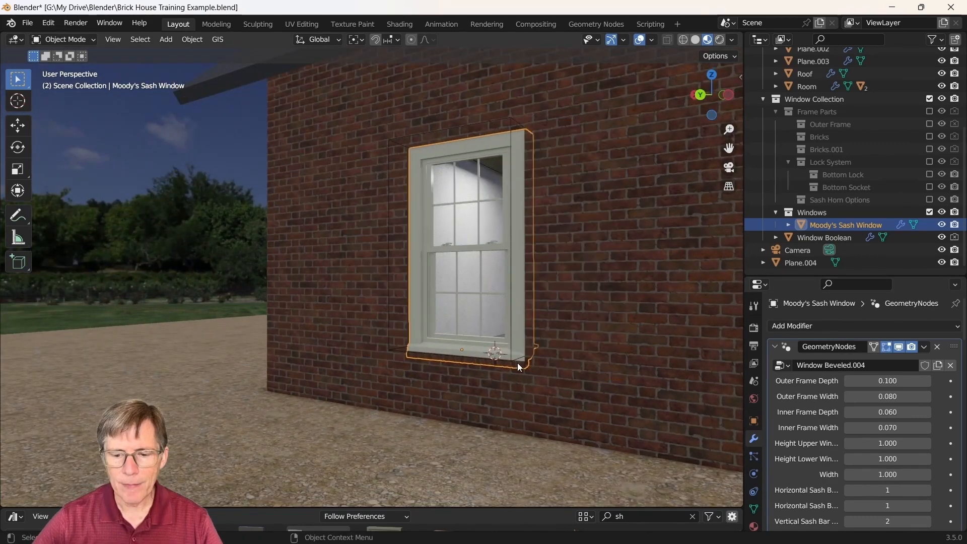
- Set the sash window's lower window height to 1.500 and its width to 1.270
{"action": "middle_click_drag", "start_coordinate": [518, 363], "coordinate": [525, 280]}
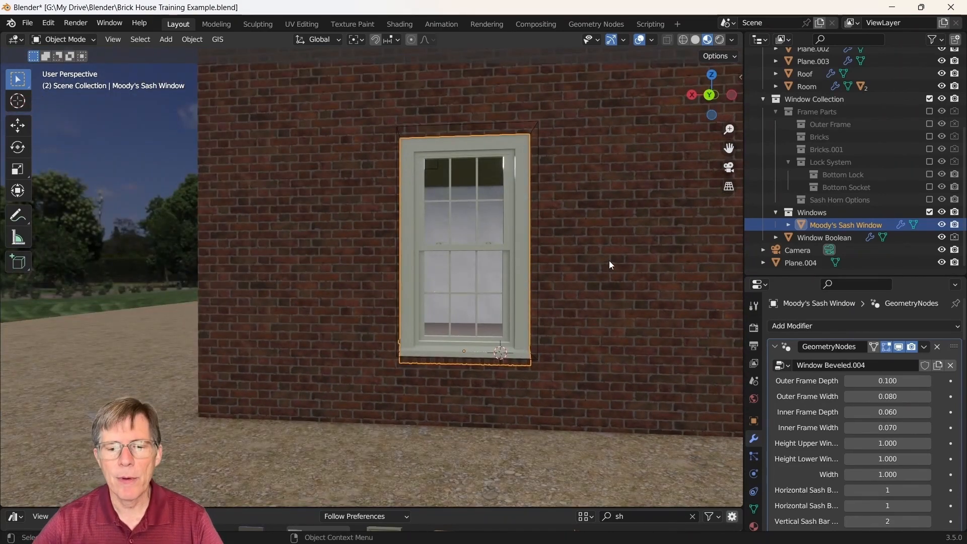
{"action": "middle_click_drag", "start_coordinate": [609, 260], "coordinate": [612, 263]}
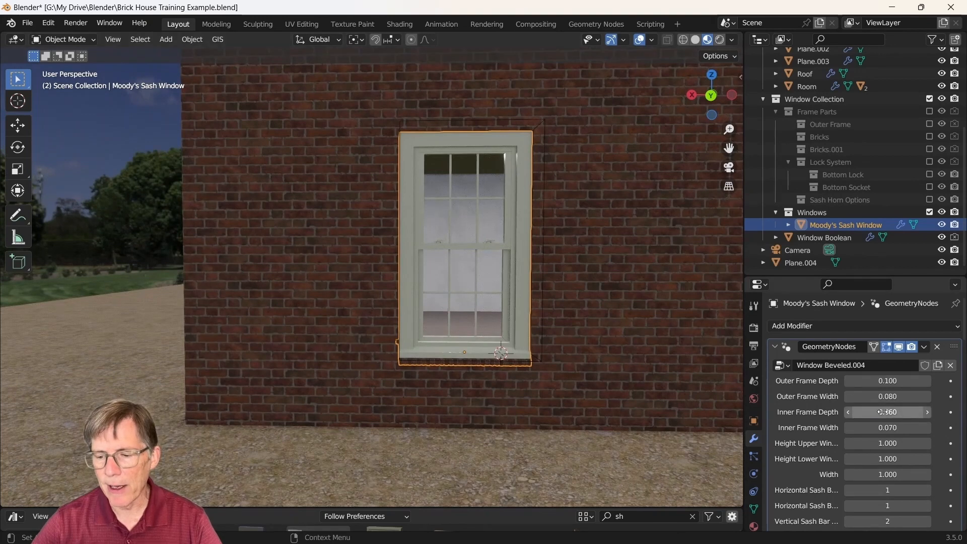
{"action": "left_click_drag", "start_coordinate": [888, 458], "coordinate": [945, 458]}
{"action": "mouse_move", "coordinate": [888, 443]}
{"action": "left_mouse_down"}
{"action": "mouse_move", "coordinate": [901, 459]}
{"action": "mouse_move", "coordinate": [885, 459]}
{"action": "left_mouse_up"}
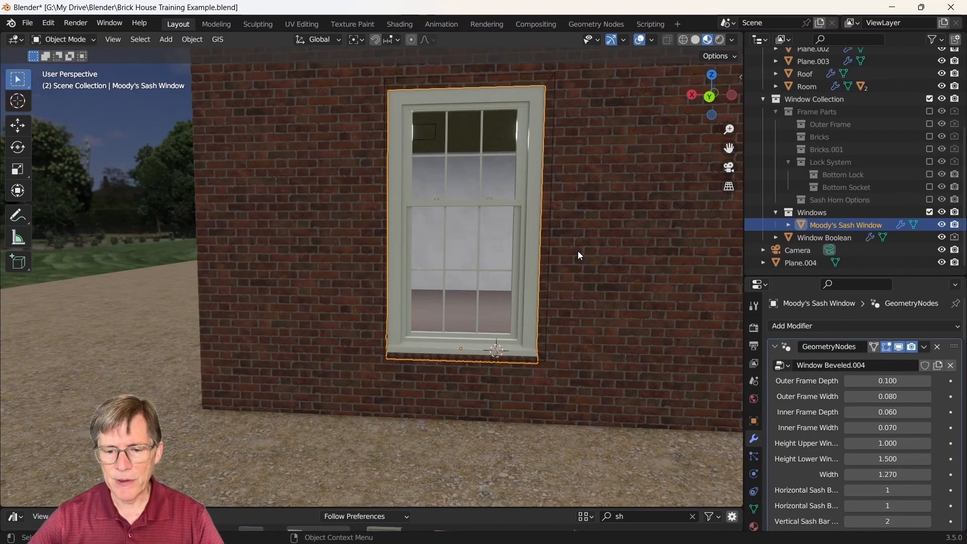
- Set the lower sash's horizontal sash bar count to 2
{"action": "middle_click_drag", "start_coordinate": [578, 254], "coordinate": [564, 214]}
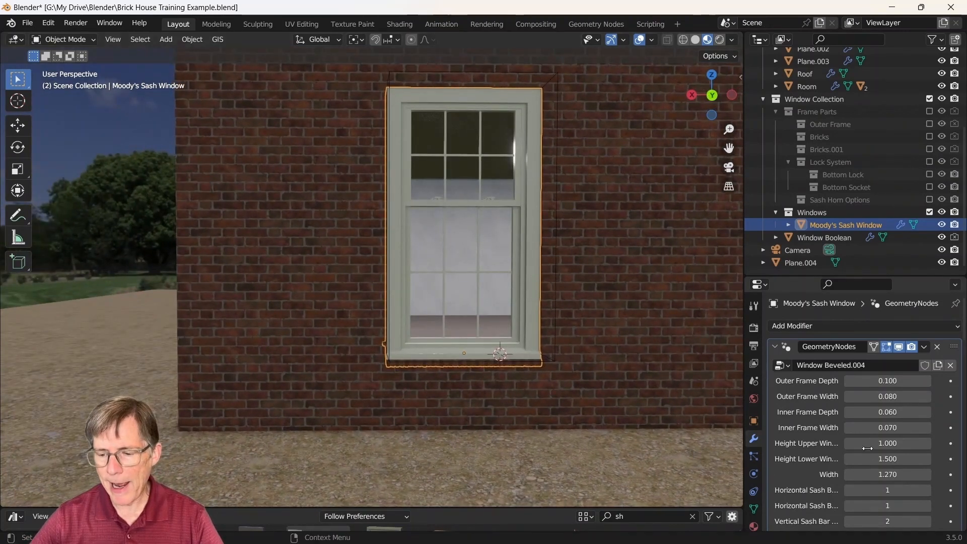
{"action": "scroll", "coordinate": [868, 449], "scroll_direction": "down", "scroll_amount": 2}
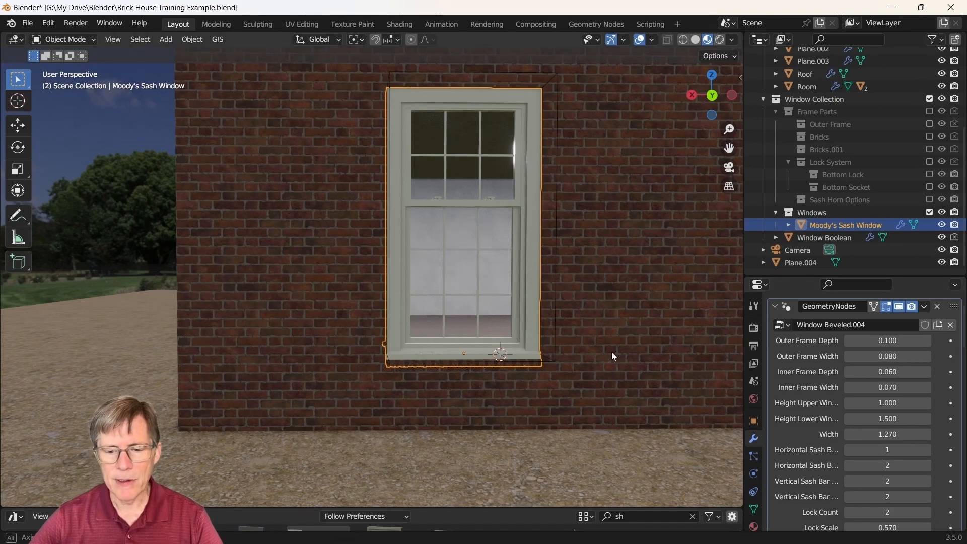
{"action": "mouse_move", "coordinate": [612, 351]}
{"action": "middle_mouse_down"}
{"action": "mouse_move", "coordinate": [624, 352]}
{"action": "mouse_move", "coordinate": [606, 353]}
{"action": "middle_mouse_up"}
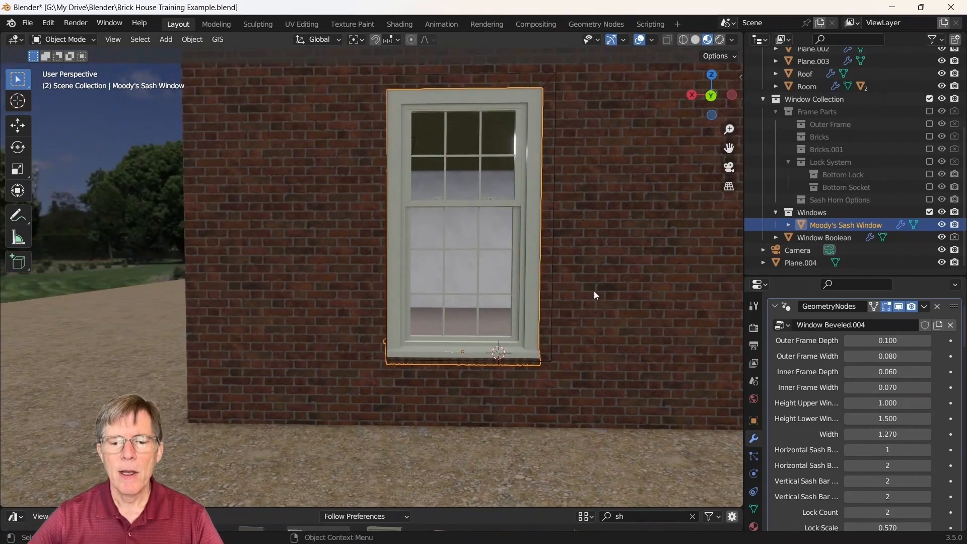
- Try the sash horns on the upper window and turn them off again
{"action": "scroll", "coordinate": [594, 291], "scroll_direction": "down", "scroll_amount": 2}
{"action": "scroll", "coordinate": [882, 404], "scroll_direction": "down", "scroll_amount": 12}
{"action": "scroll", "coordinate": [843, 400], "scroll_direction": "down", "scroll_amount": 7}
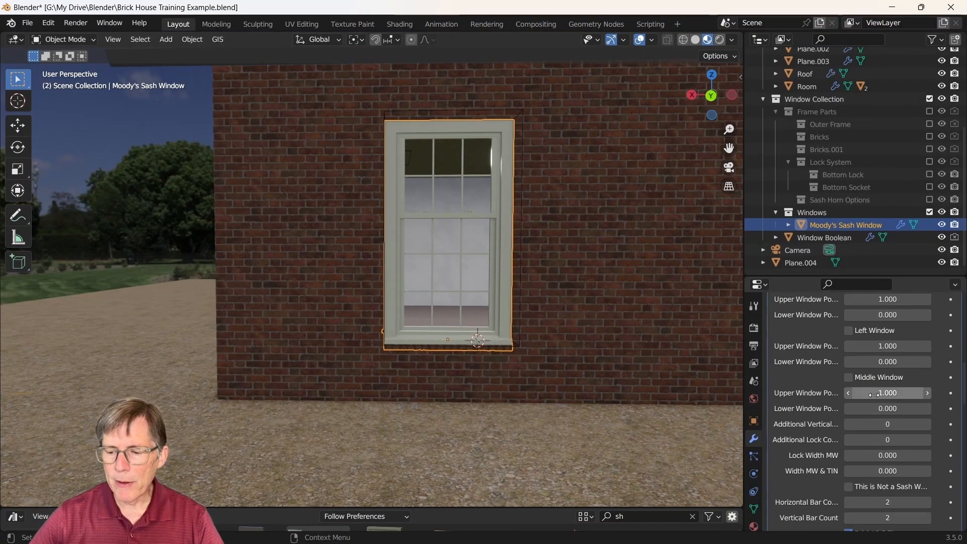
{"action": "scroll", "coordinate": [844, 399], "scroll_direction": "down", "scroll_amount": 12}
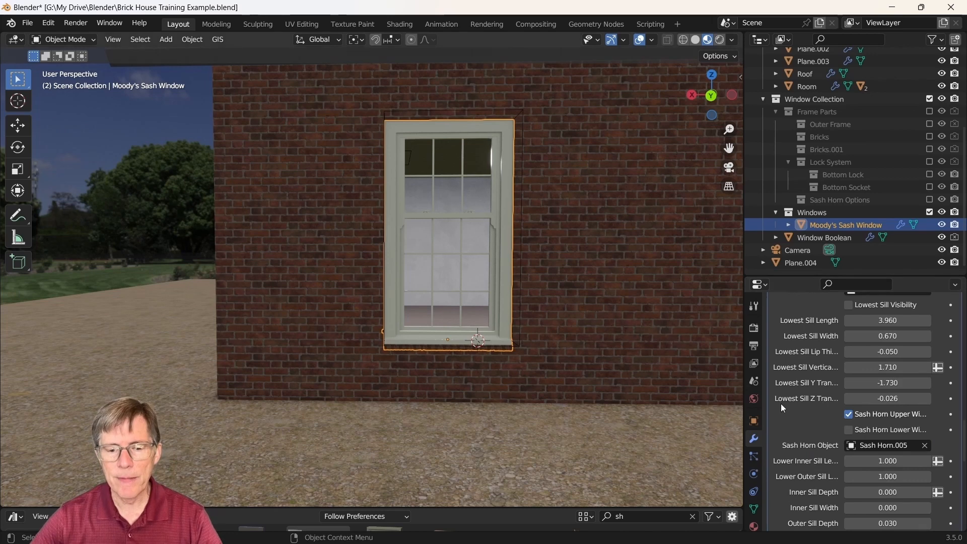
{"action": "left_click", "coordinate": [850, 430]}
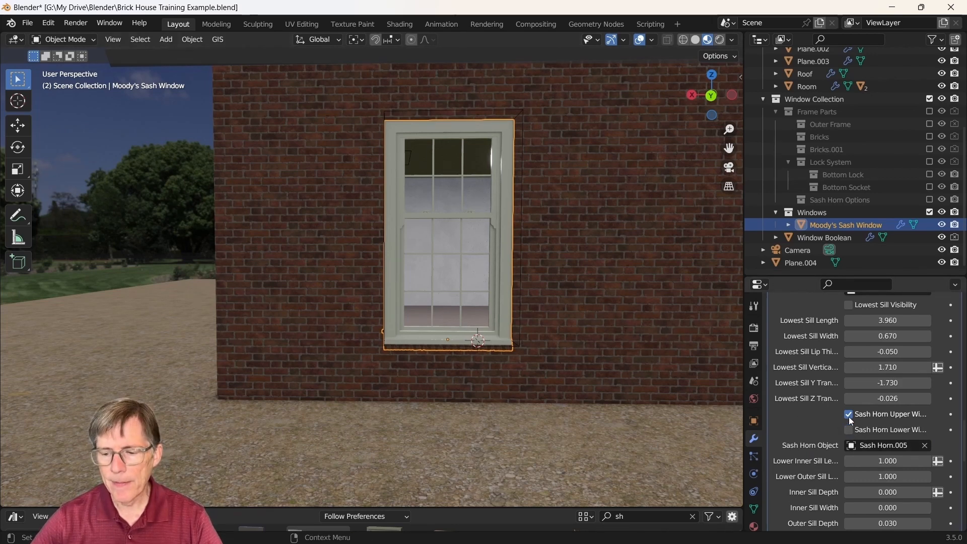
- Enable the Left Window option to add a second sash window beside the first
{"action": "scroll", "coordinate": [890, 384], "scroll_direction": "up", "scroll_amount": 10}
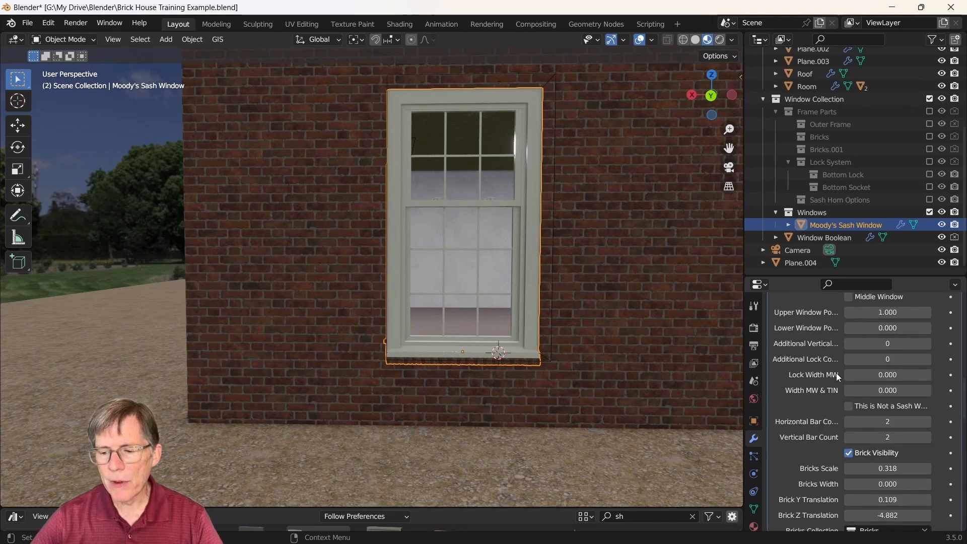
{"action": "scroll", "coordinate": [836, 373], "scroll_direction": "up", "scroll_amount": 12}
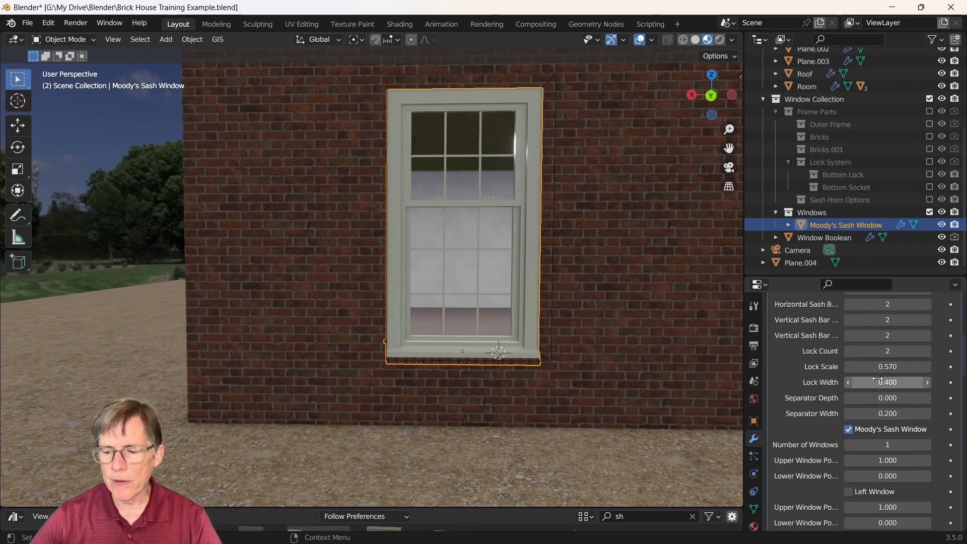
{"action": "scroll", "coordinate": [890, 444], "scroll_direction": "down", "scroll_amount": 2}
{"action": "left_click", "coordinate": [849, 452]}
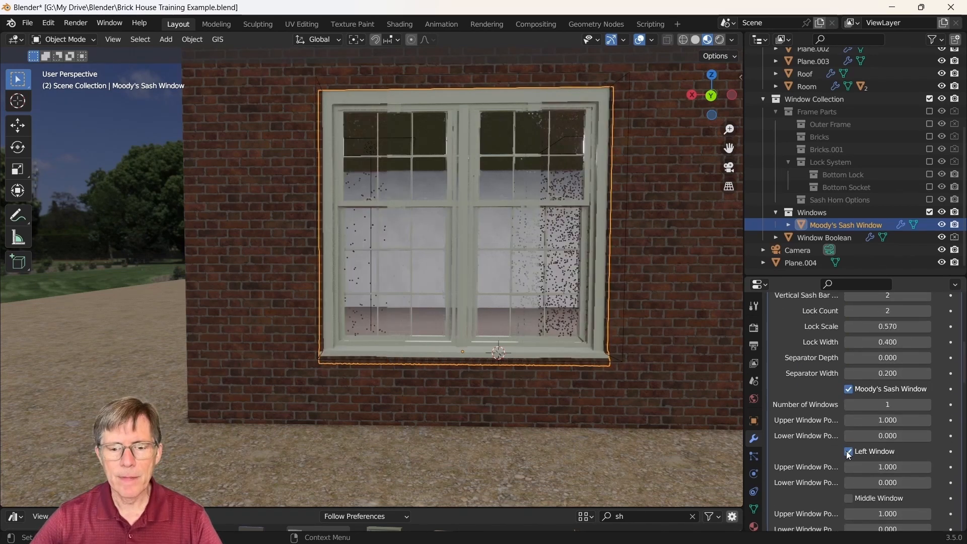
{"action": "left_click_drag", "start_coordinate": [741, 449], "coordinate": [529, 246]}
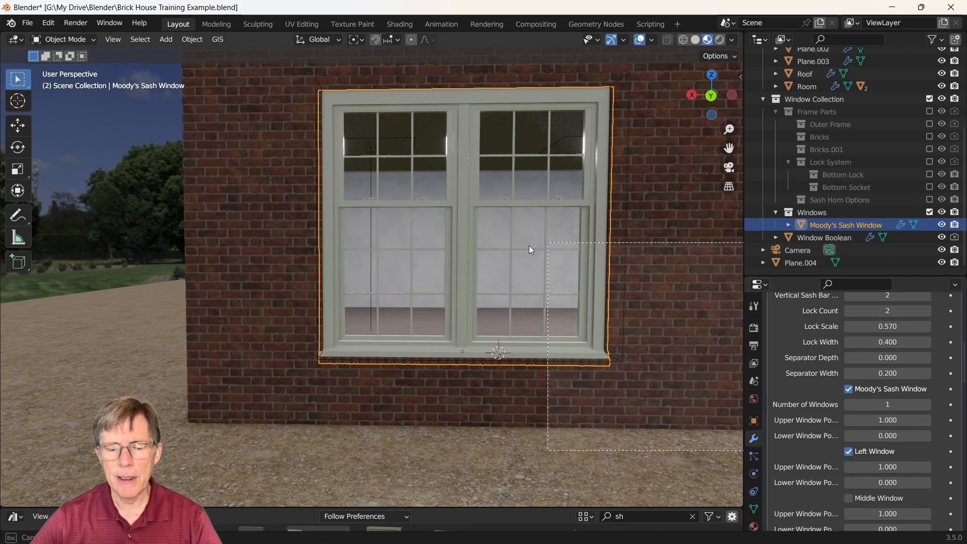
{"action": "mouse_move", "coordinate": [512, 252]}
{"action": "middle_mouse_down"}
{"action": "mouse_move", "coordinate": [571, 255]}
{"action": "mouse_move", "coordinate": [509, 246]}
{"action": "middle_mouse_up"}
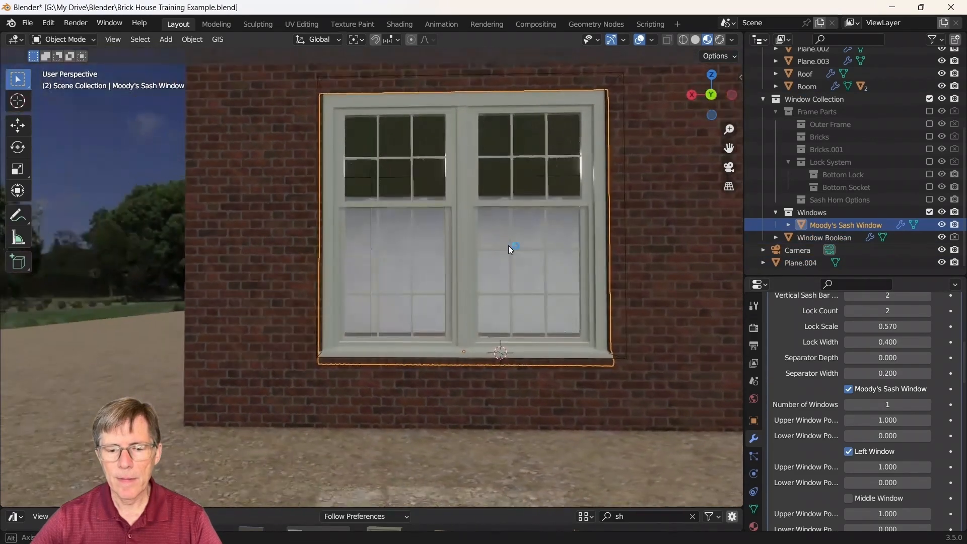
- Enable the Middle Window option and set Width MW & TIN to 0.800 to widen the middle window
{"action": "scroll", "coordinate": [850, 476], "scroll_direction": "down", "scroll_amount": 1}
{"action": "left_click", "coordinate": [849, 478]}
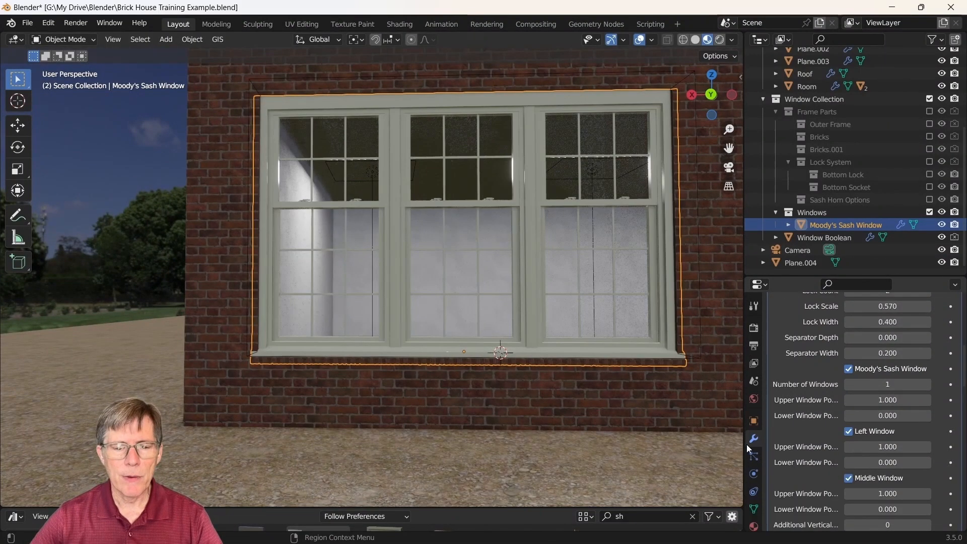
{"action": "middle_click_drag", "start_coordinate": [451, 167], "coordinate": [501, 202]}
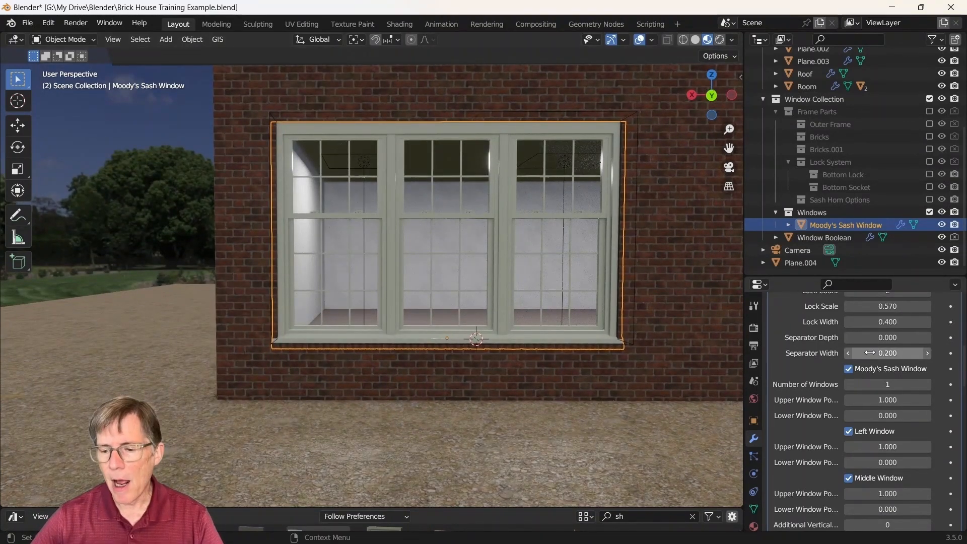
{"action": "scroll", "coordinate": [866, 352], "scroll_direction": "down", "scroll_amount": 4}
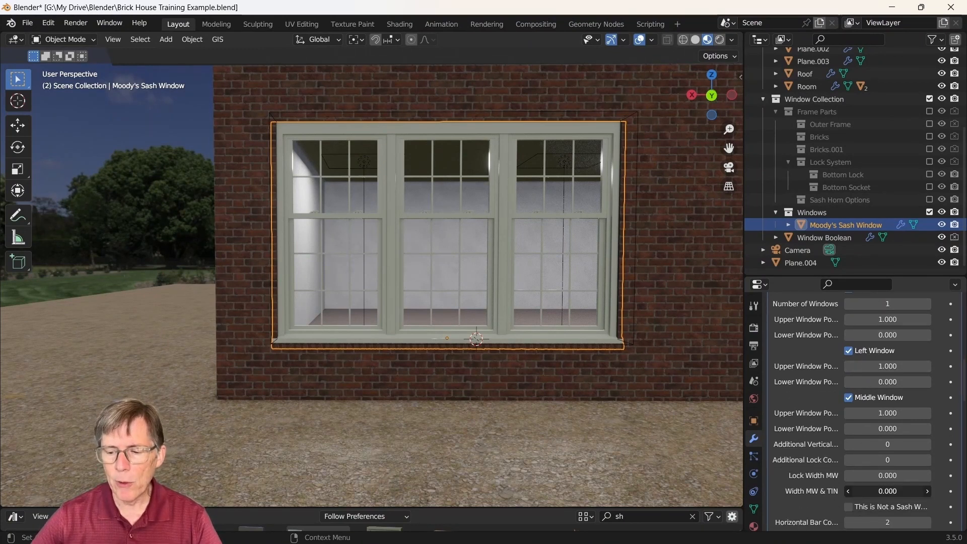
{"action": "left_click_drag", "start_coordinate": [888, 492], "coordinate": [961, 491]}
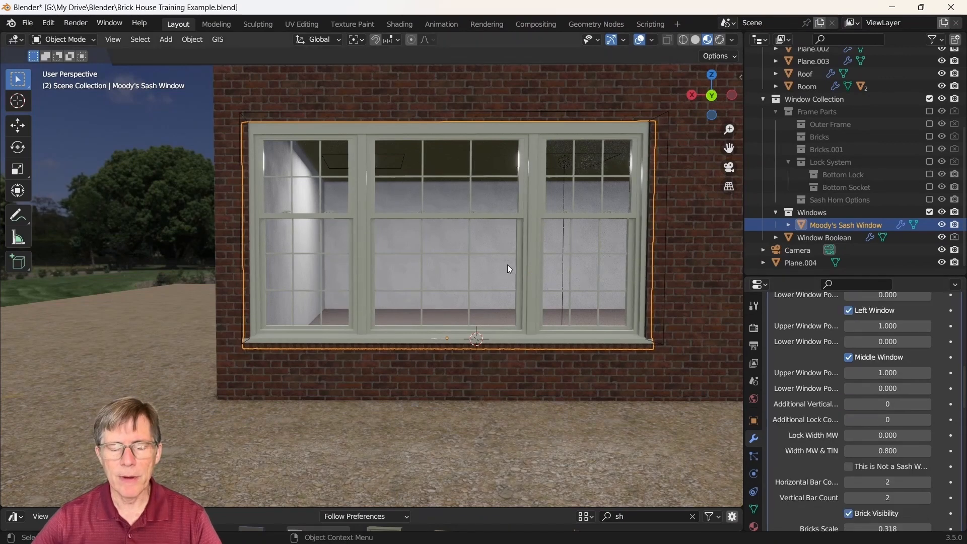
- Move the triple sash window about -0.43 m along the global X axis
{"action": "key", "text": "g"}
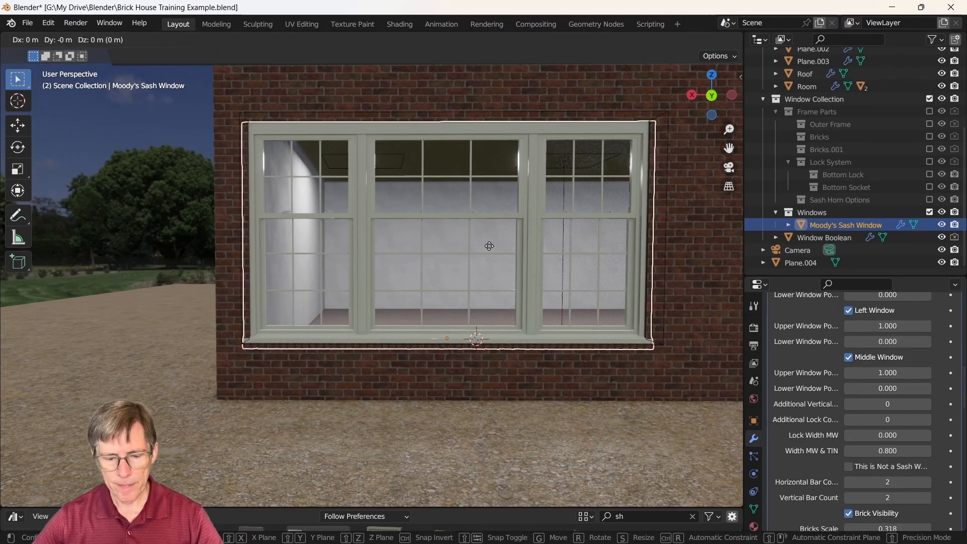
{"action": "key", "text": "x"}
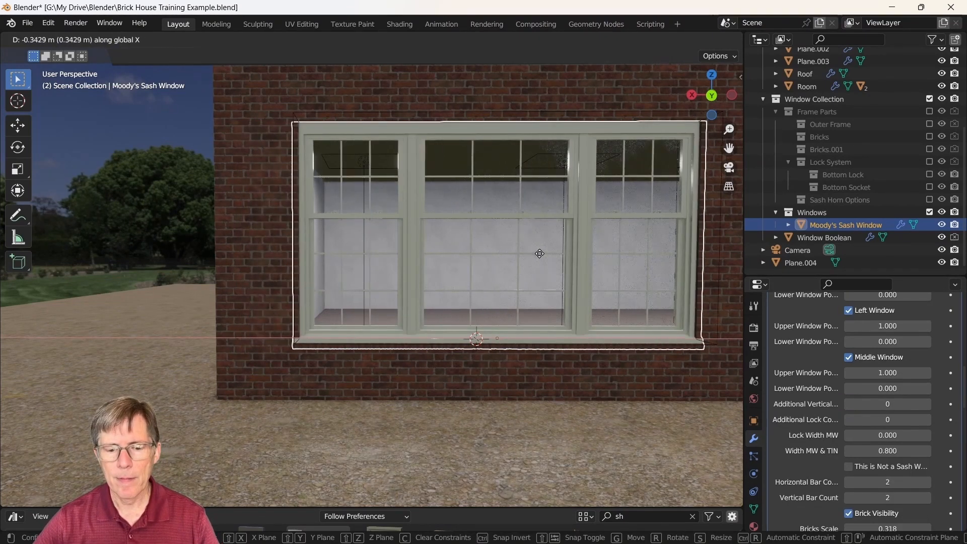
{"action": "left_click", "coordinate": [554, 244]}
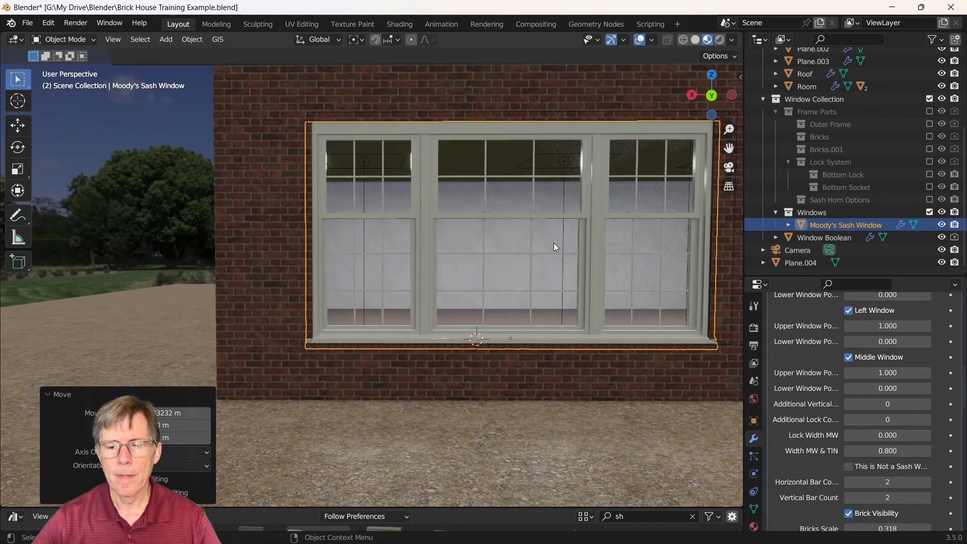
- Try the middle window as a non-sash window, turn that option off, and toggle Middle Window off and on again
{"action": "scroll", "coordinate": [561, 210], "scroll_direction": "down", "scroll_amount": 1}
{"action": "middle_click_drag", "start_coordinate": [577, 186], "coordinate": [612, 192]}
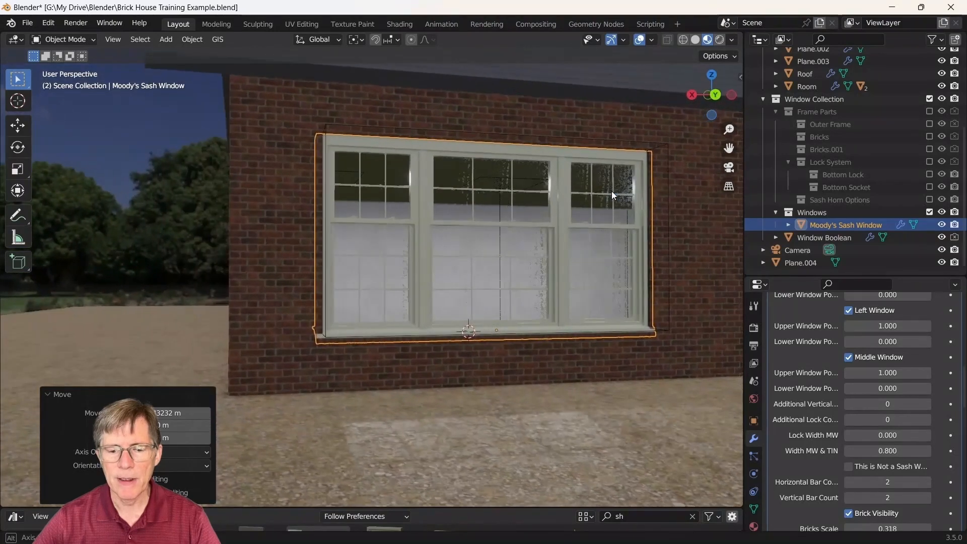
{"action": "scroll", "coordinate": [831, 428], "scroll_direction": "down", "scroll_amount": 3}
{"action": "scroll", "coordinate": [842, 443], "scroll_direction": "down", "scroll_amount": 6}
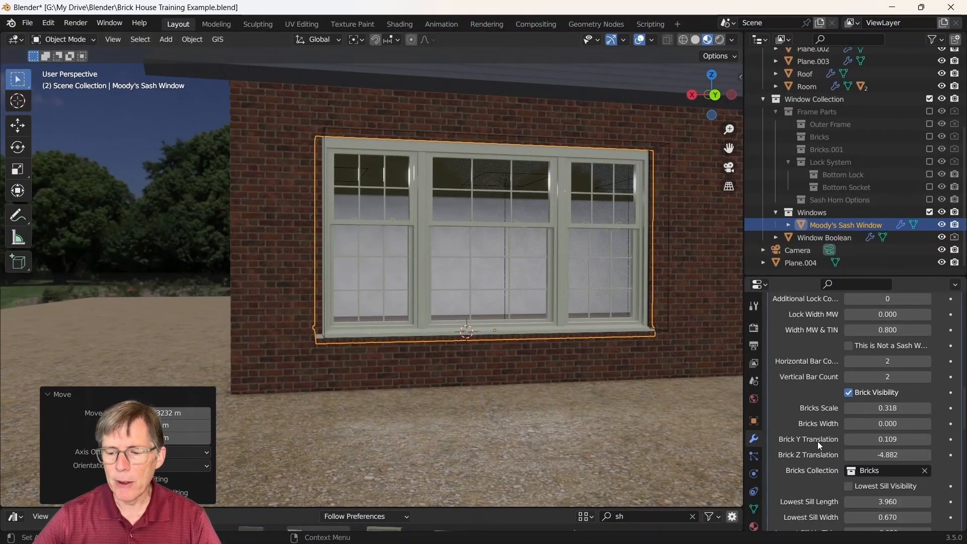
{"action": "scroll", "coordinate": [812, 422], "scroll_direction": "down", "scroll_amount": 4}
{"action": "scroll", "coordinate": [812, 417], "scroll_direction": "up", "scroll_amount": 6}
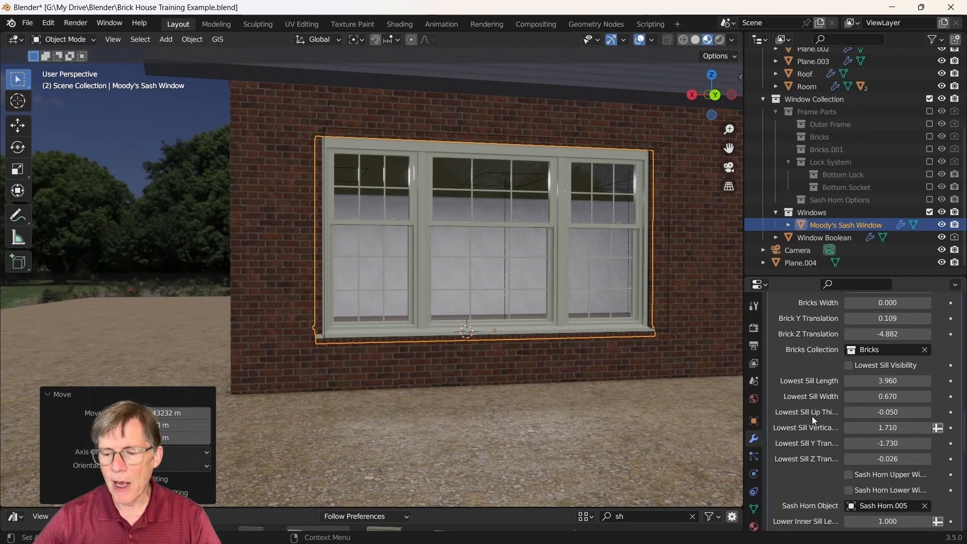
{"action": "scroll", "coordinate": [824, 394], "scroll_direction": "up", "scroll_amount": 4}
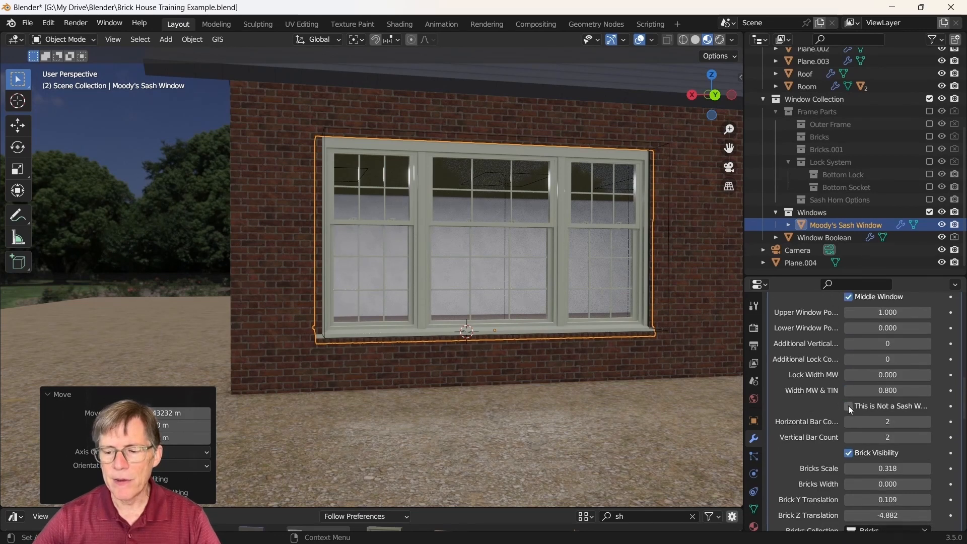
{"action": "left_click", "coordinate": [849, 407]}
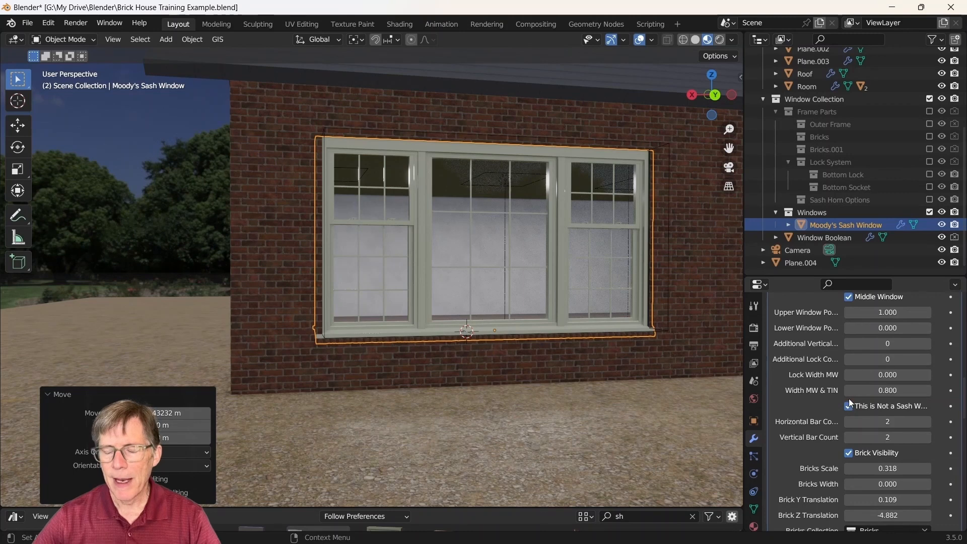
{"action": "scroll", "coordinate": [851, 326], "scroll_direction": "up", "scroll_amount": 1}
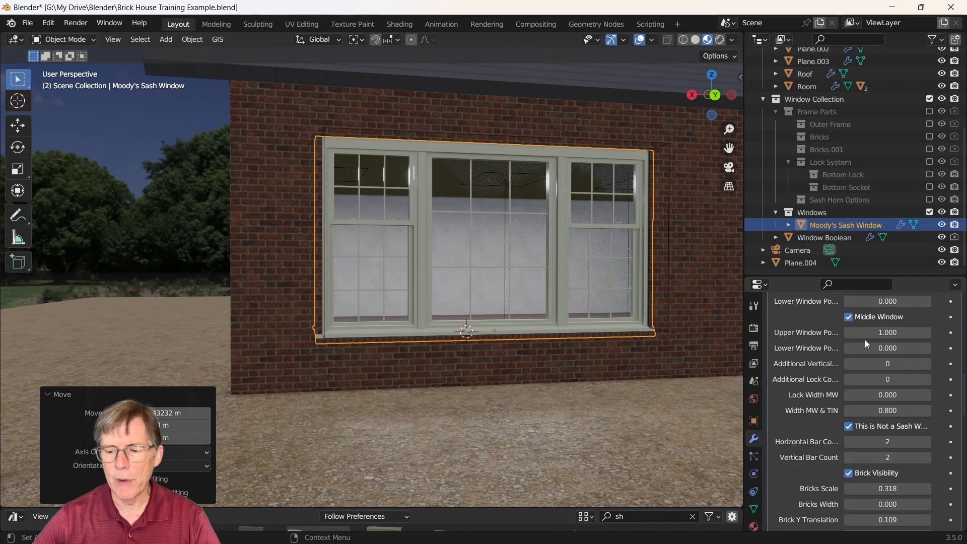
{"action": "left_click", "coordinate": [849, 426]}
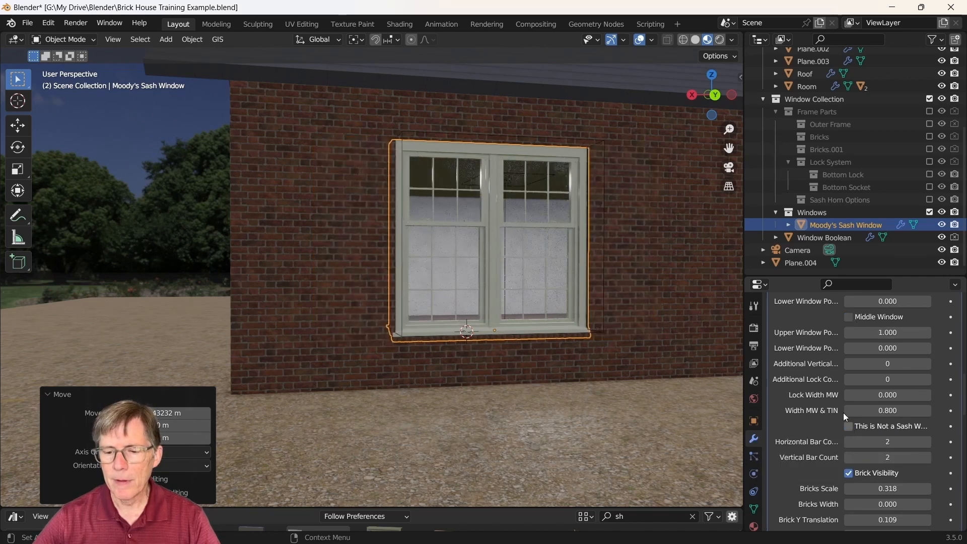
{"action": "left_click", "coordinate": [849, 318]}
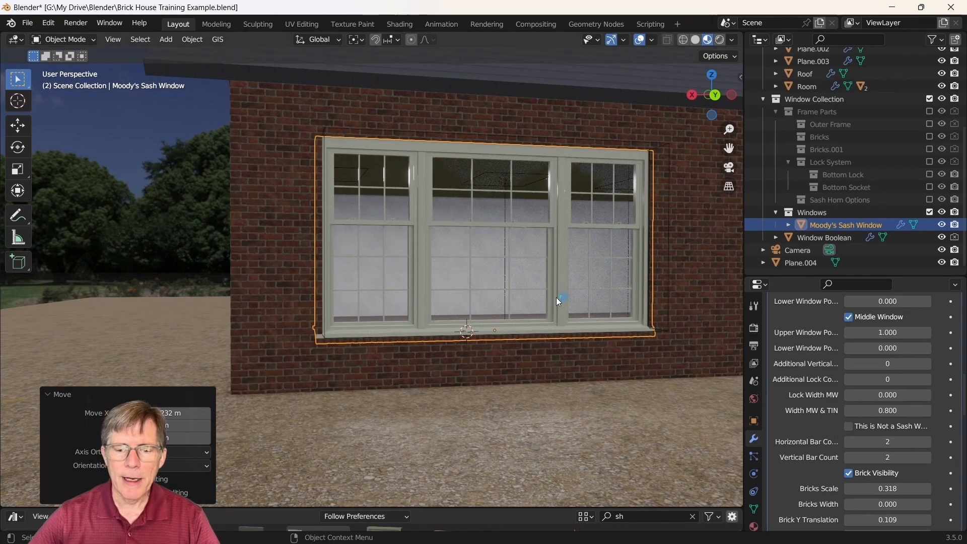
- Set the middle window's additional vertical bar count to 1
{"action": "middle_click_drag", "start_coordinate": [490, 277], "coordinate": [594, 262]}
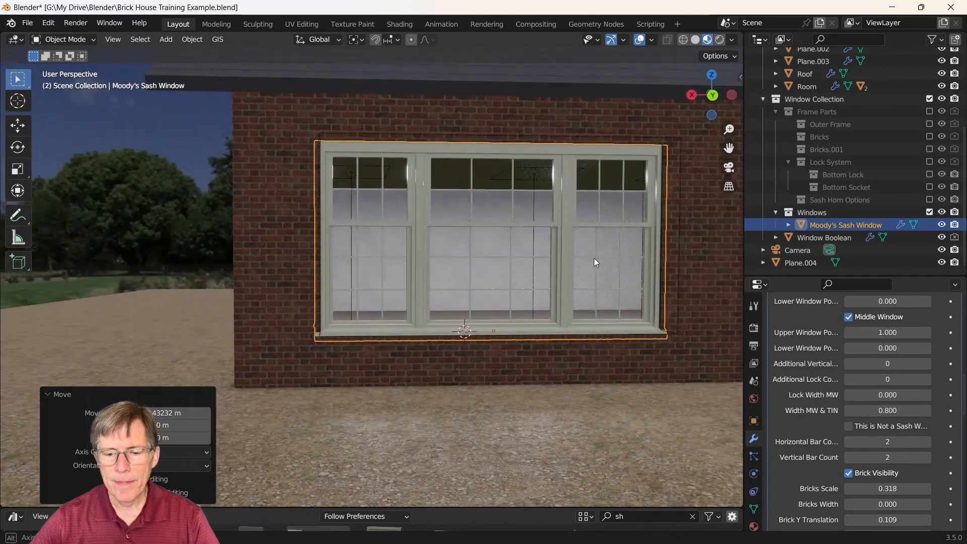
{"action": "scroll", "coordinate": [508, 202], "scroll_direction": "up", "scroll_amount": 2}
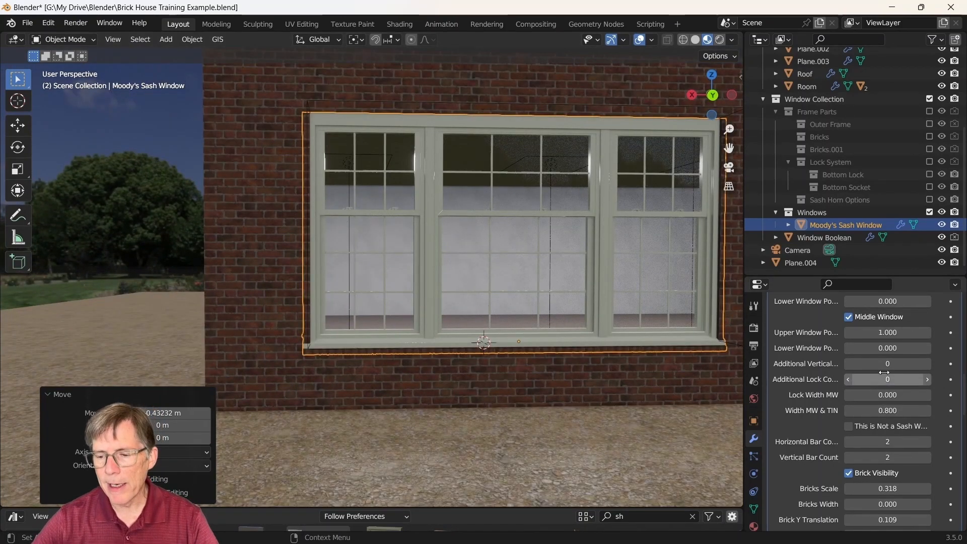
{"action": "left_click", "coordinate": [928, 364]}
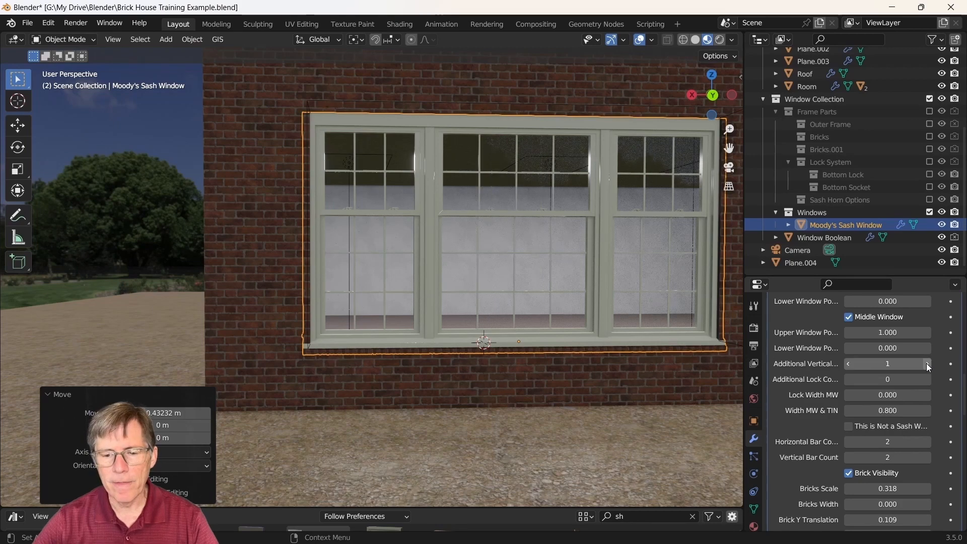
- Raise the lower sashes by setting Lower Window Position to 0.550 for the left window and 0.370 for the middle window
{"action": "mouse_move", "coordinate": [540, 307]}
{"action": "middle_mouse_down"}
{"action": "mouse_move", "coordinate": [581, 292]}
{"action": "mouse_move", "coordinate": [550, 309]}
{"action": "middle_mouse_up"}
{"action": "scroll", "coordinate": [886, 371], "scroll_direction": "up", "scroll_amount": 4}
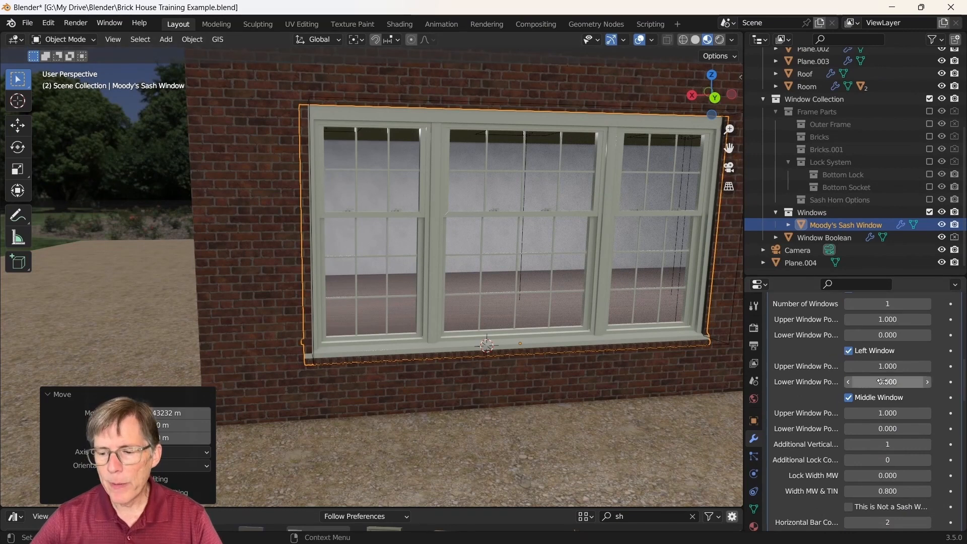
{"action": "left_click_drag", "start_coordinate": [882, 382], "coordinate": [937, 382]}
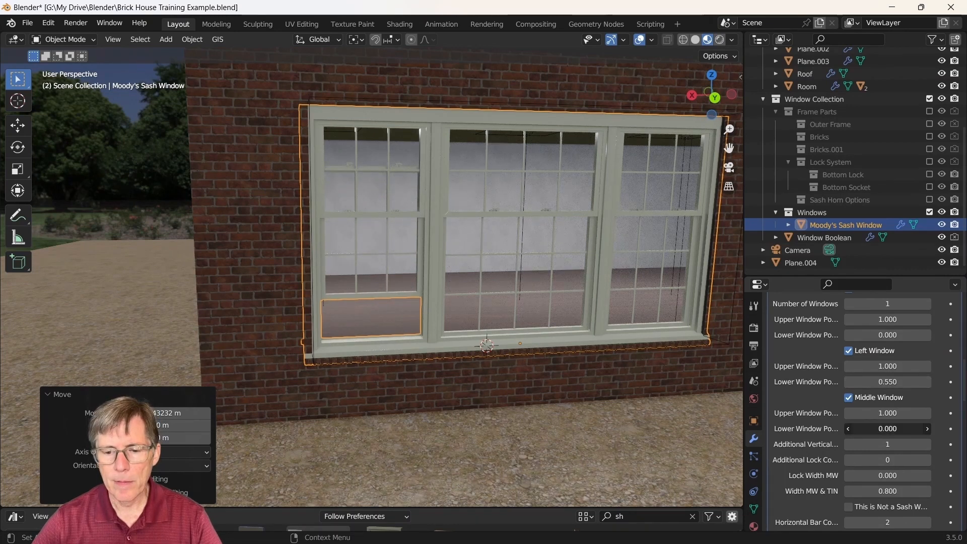
{"action": "mouse_move", "coordinate": [887, 429]}
{"action": "left_mouse_down"}
{"action": "mouse_move", "coordinate": [948, 429]}
{"action": "mouse_move", "coordinate": [882, 428]}
{"action": "left_mouse_up"}
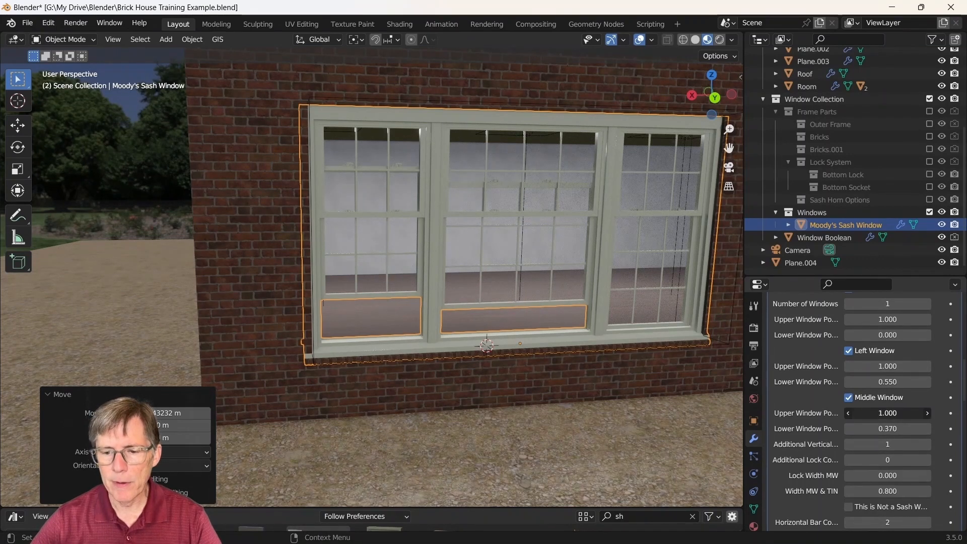
- Set the middle window's upper sash position to 0.860, and the first window's upper position to 1.000 and lower position to 0.500
{"action": "left_click_drag", "start_coordinate": [888, 414], "coordinate": [873, 413]}
{"action": "left_click_drag", "start_coordinate": [867, 420], "coordinate": [870, 420]}
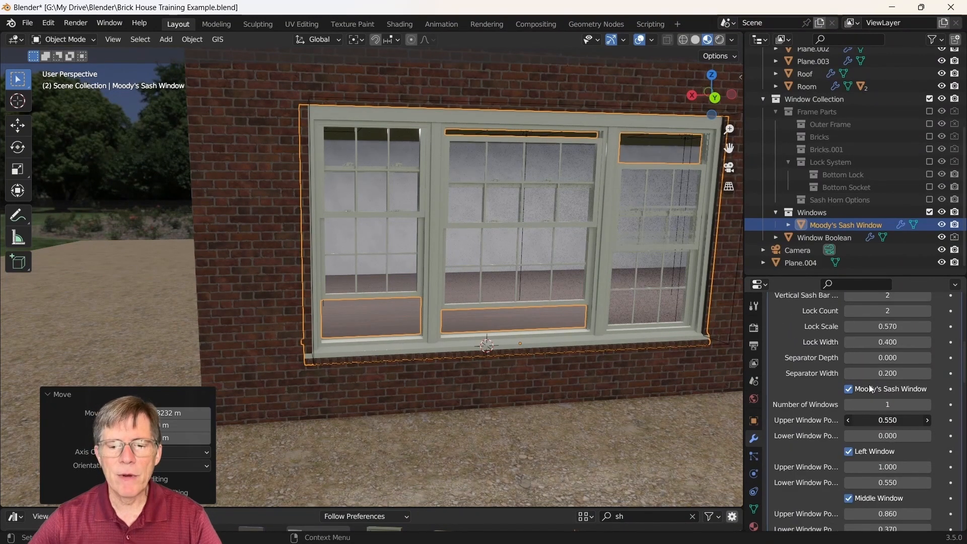
{"action": "middle_click_drag", "start_coordinate": [573, 279], "coordinate": [558, 235]}
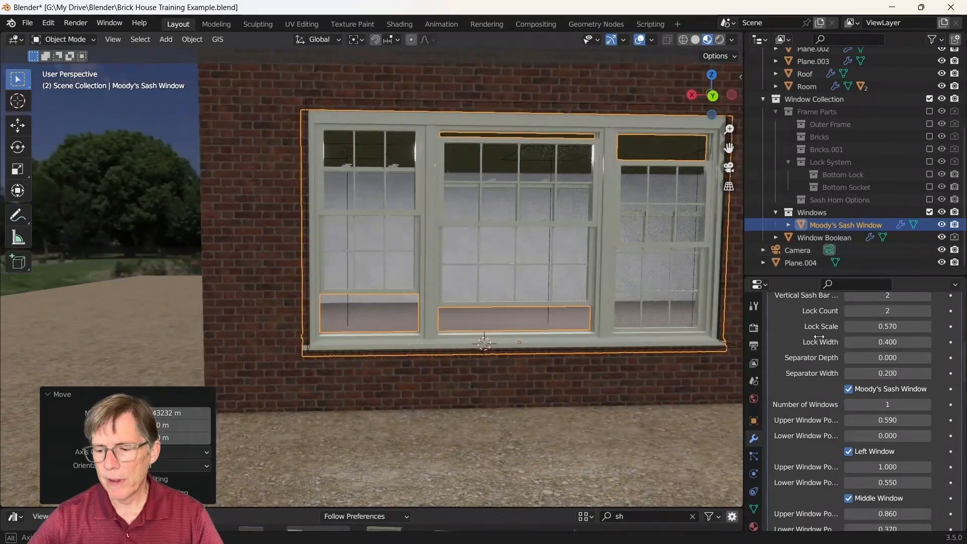
{"action": "left_click", "coordinate": [890, 421]}
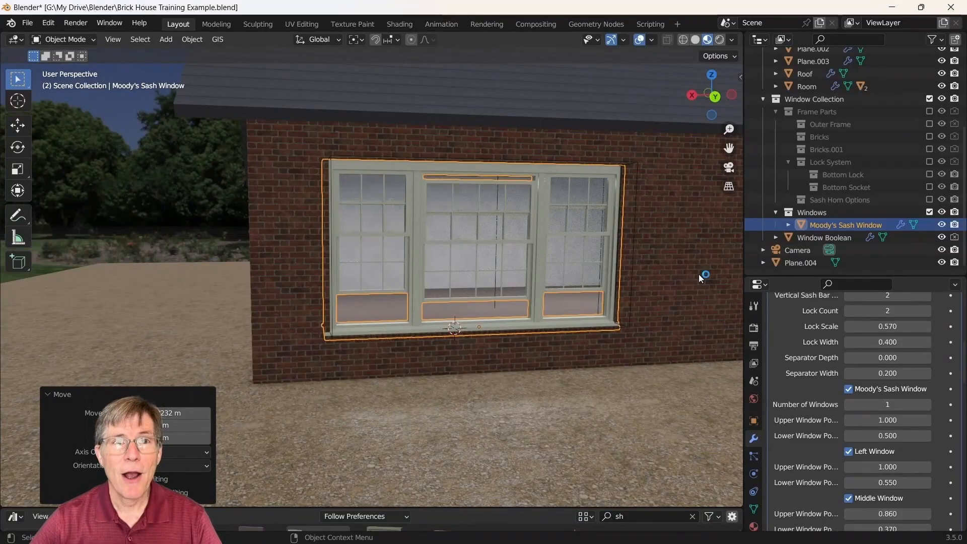
{"action": "mouse_move", "coordinate": [630, 293]}
{"action": "middle_mouse_down"}
{"action": "mouse_move", "coordinate": [657, 283]}
{"action": "mouse_move", "coordinate": [627, 280]}
{"action": "middle_mouse_up"}
{"action": "scroll", "coordinate": [866, 427], "scroll_direction": "down", "scroll_amount": 2}
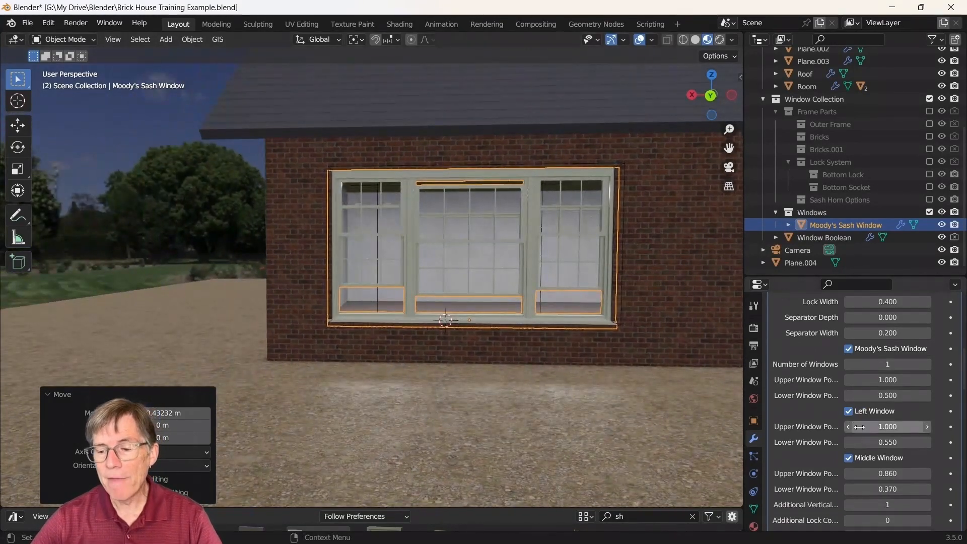
- Disable the Middle Window and Left Window options to leave a single sash window
{"action": "scroll", "coordinate": [861, 424], "scroll_direction": "down", "scroll_amount": 1}
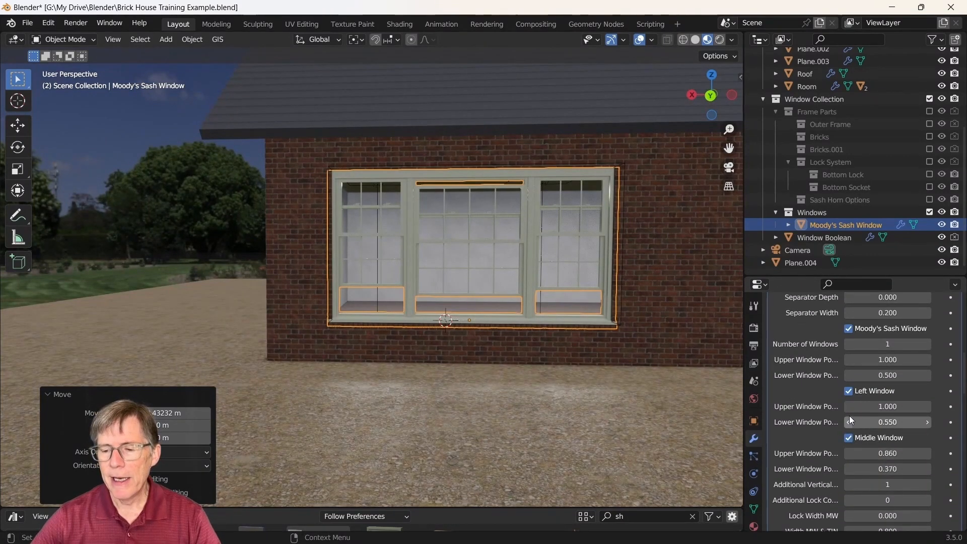
{"action": "scroll", "coordinate": [859, 403], "scroll_direction": "down", "scroll_amount": 5}
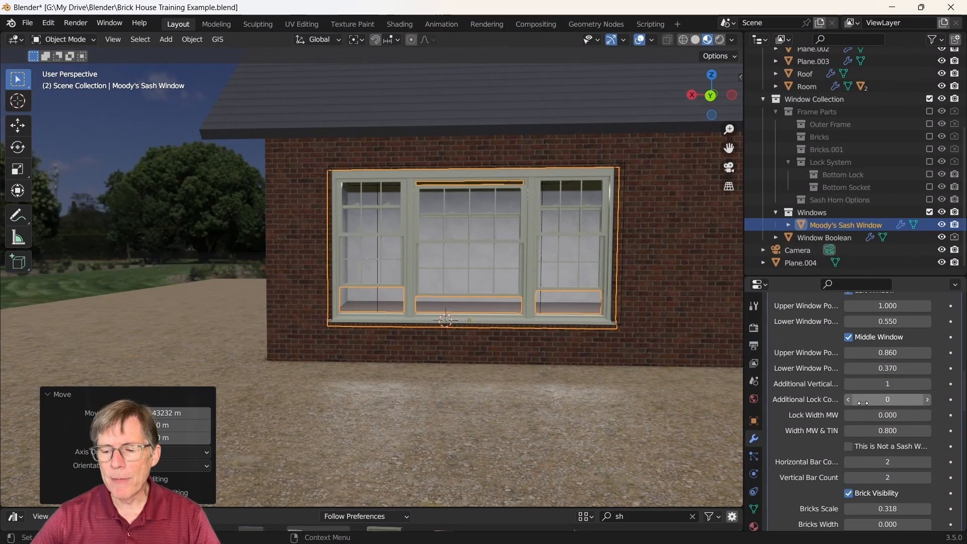
{"action": "scroll", "coordinate": [863, 401], "scroll_direction": "up", "scroll_amount": 4}
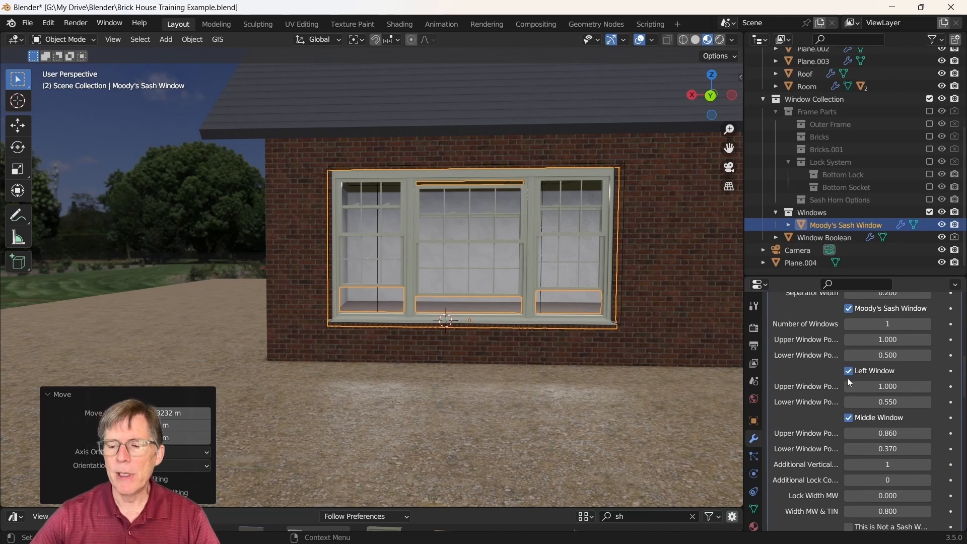
{"action": "left_click", "coordinate": [851, 419]}
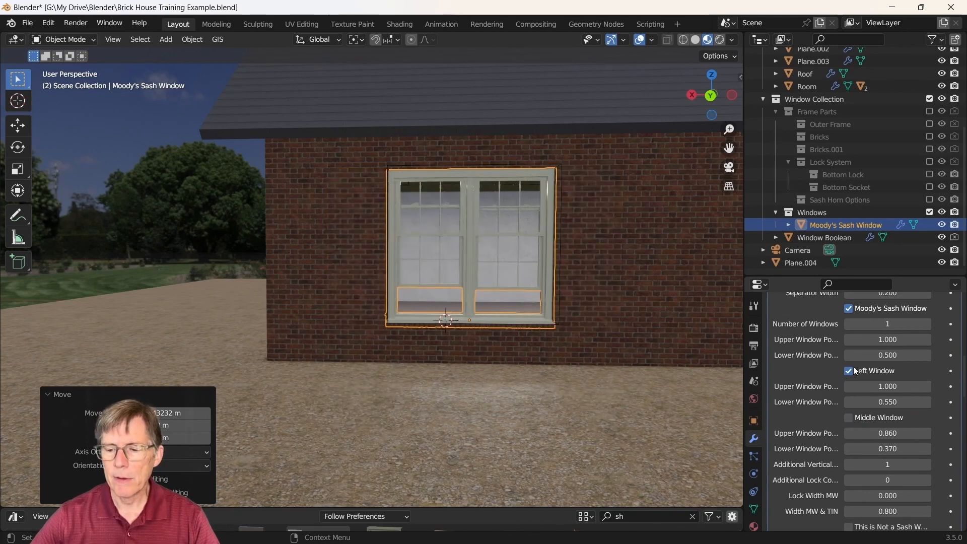
{"action": "left_click", "coordinate": [849, 371]}
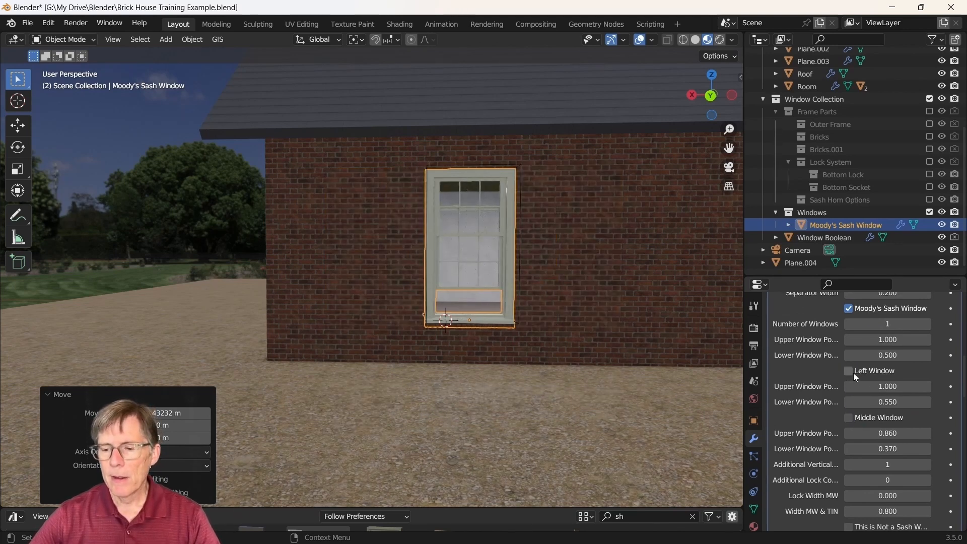
- Set Number of Windows to 4 and the Lower Window Position of these windows to 0.340
{"action": "left_click", "coordinate": [896, 323]}
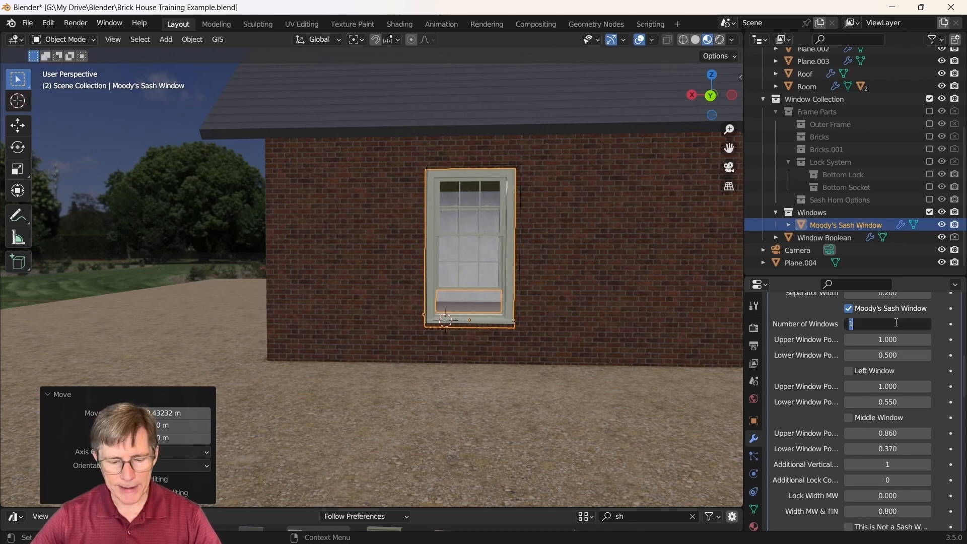
{"action": "type", "text": "4"}
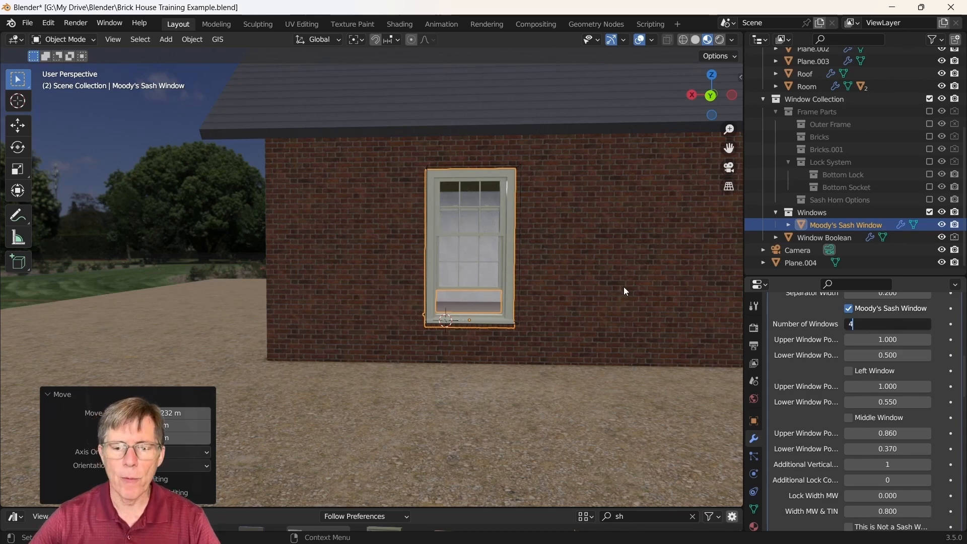
{"action": "key", "text": "Return"}
{"action": "middle_click_drag", "start_coordinate": [624, 286], "coordinate": [582, 288]}
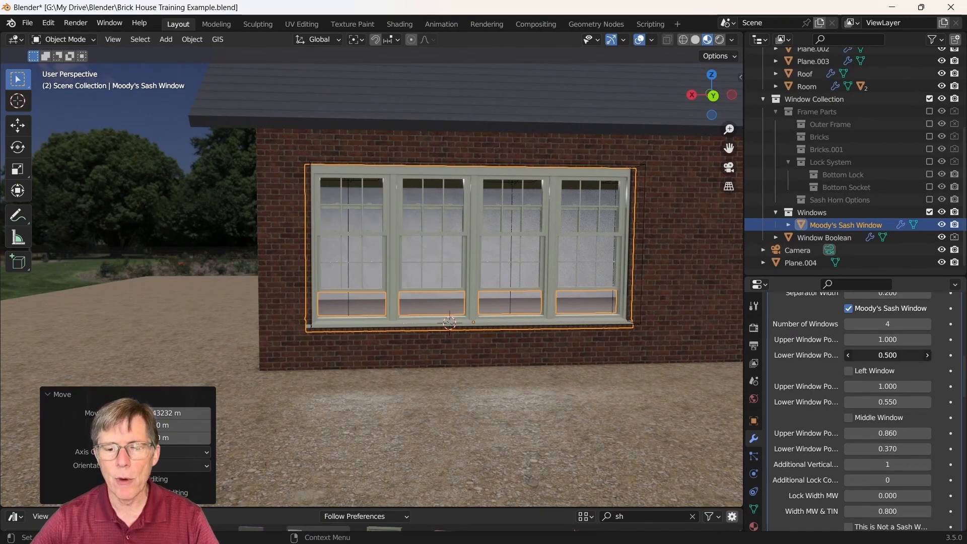
{"action": "mouse_move", "coordinate": [888, 356]}
{"action": "left_mouse_down"}
{"action": "mouse_move", "coordinate": [917, 355]}
{"action": "mouse_move", "coordinate": [870, 356]}
{"action": "left_mouse_up"}
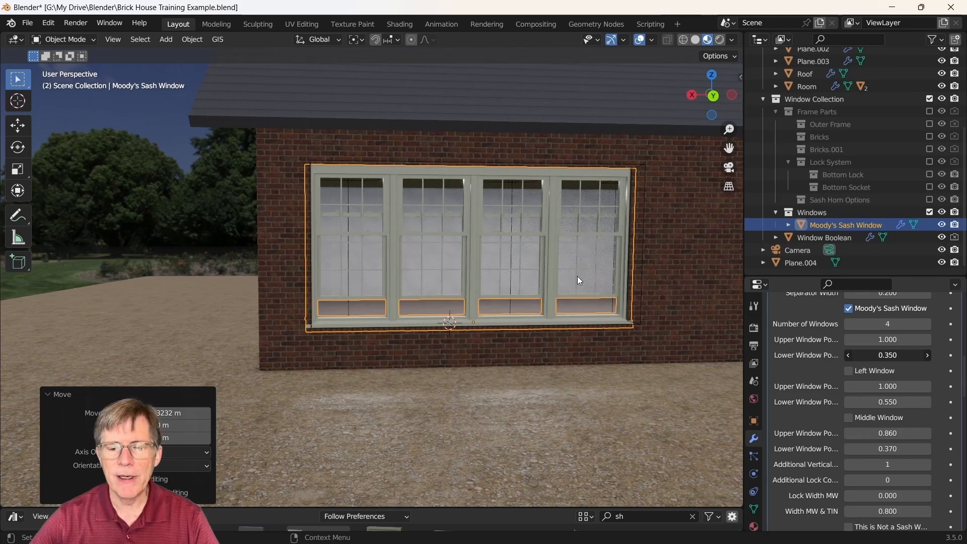
{"action": "mouse_move", "coordinate": [528, 216]}
{"action": "middle_mouse_down"}
{"action": "mouse_move", "coordinate": [579, 221]}
{"action": "mouse_move", "coordinate": [540, 224]}
{"action": "middle_mouse_up"}
- Enable the Left Window and Middle Window options again to restore the triple window
{"action": "scroll", "coordinate": [862, 392], "scroll_direction": "down", "scroll_amount": 6}
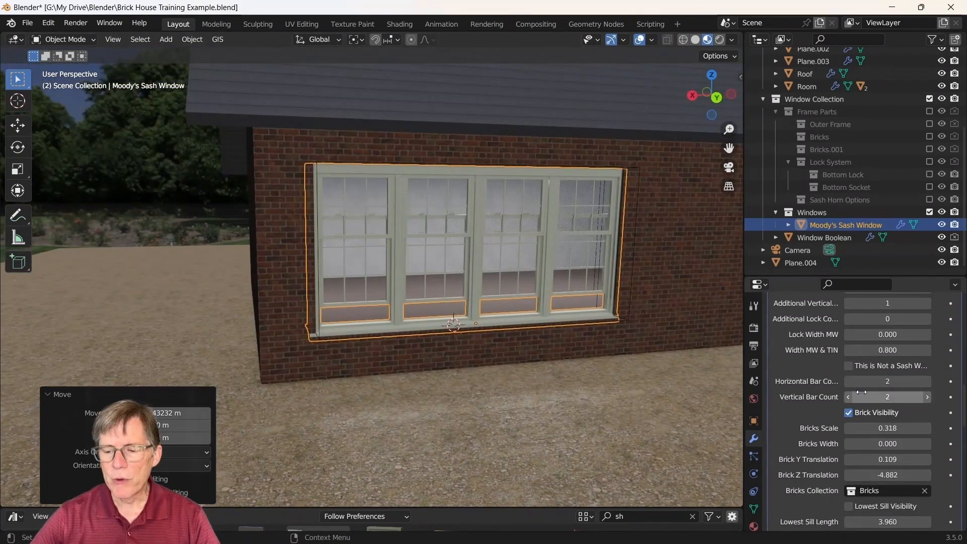
{"action": "scroll", "coordinate": [856, 382], "scroll_direction": "up", "scroll_amount": 6}
{"action": "left_click", "coordinate": [849, 331]}
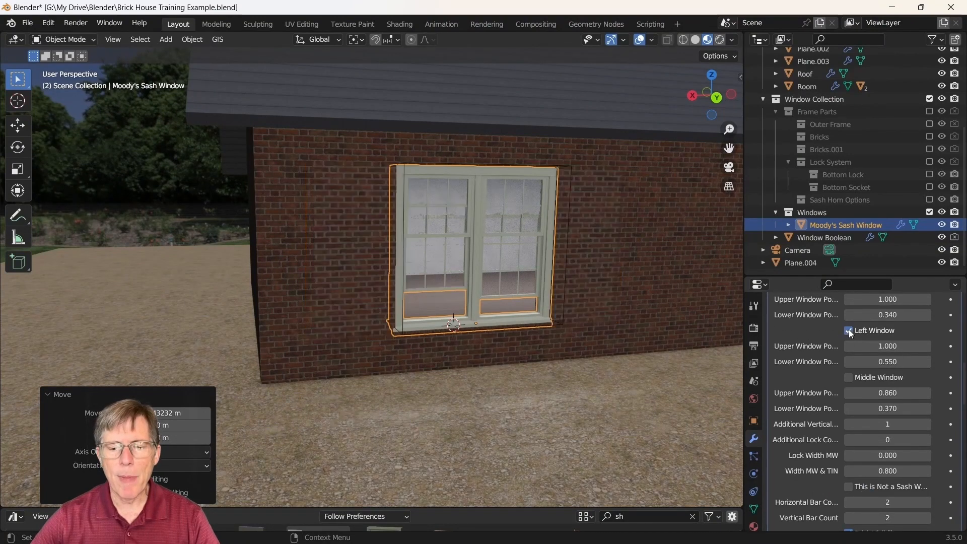
{"action": "left_click", "coordinate": [850, 377]}
- Try the middle window as a fixed, non-sash window and turn the option off again
{"action": "scroll", "coordinate": [827, 360], "scroll_direction": "down", "scroll_amount": 7}
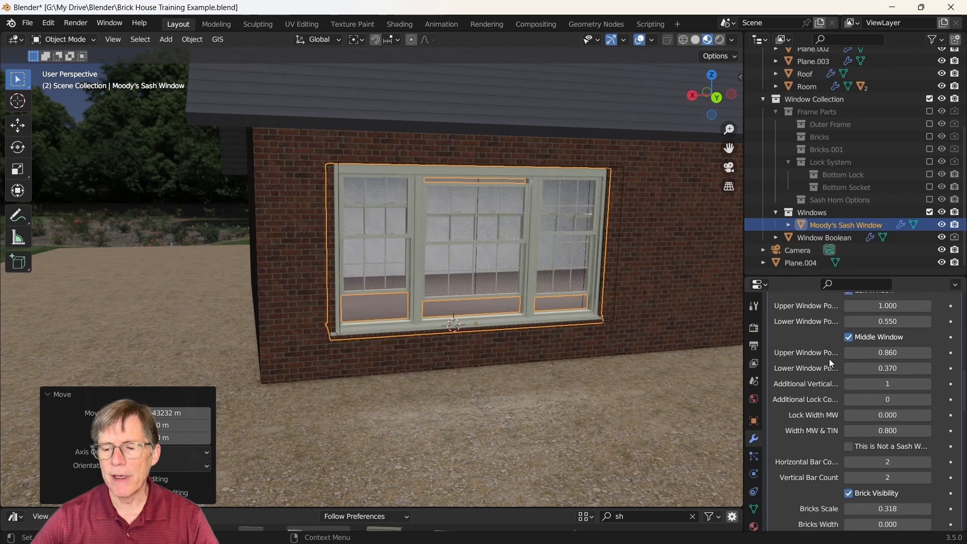
{"action": "scroll", "coordinate": [834, 361], "scroll_direction": "up", "scroll_amount": 6}
{"action": "scroll", "coordinate": [839, 368], "scroll_direction": "down", "scroll_amount": 3}
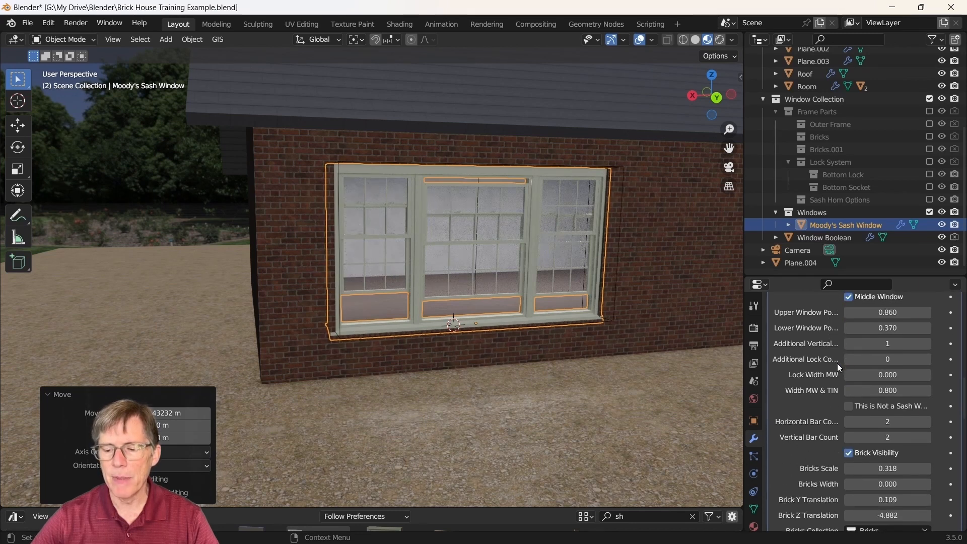
{"action": "left_click", "coordinate": [851, 405]}
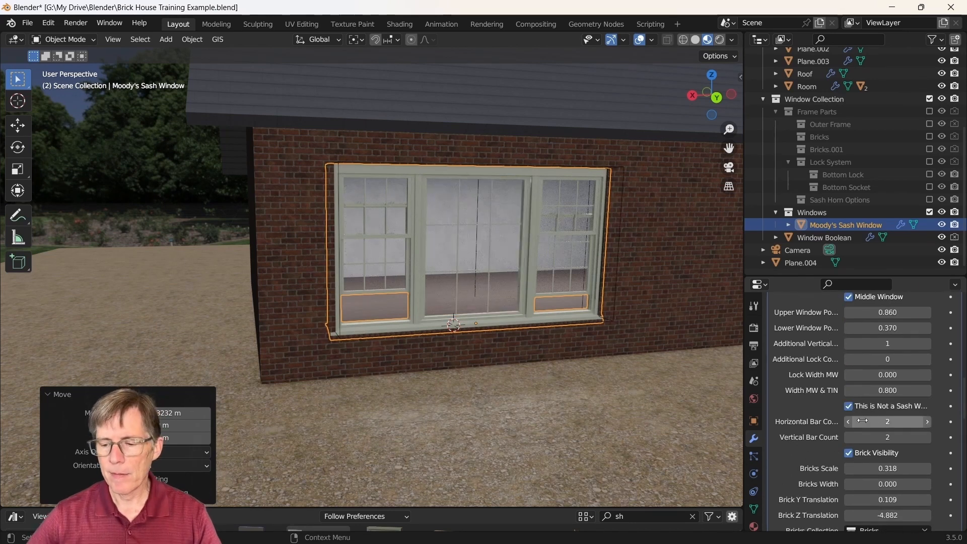
{"action": "left_click", "coordinate": [849, 406]}
{"action": "scroll", "coordinate": [875, 361], "scroll_direction": "up", "scroll_amount": 2}
{"action": "scroll", "coordinate": [876, 362], "scroll_direction": "up", "scroll_amount": 4}
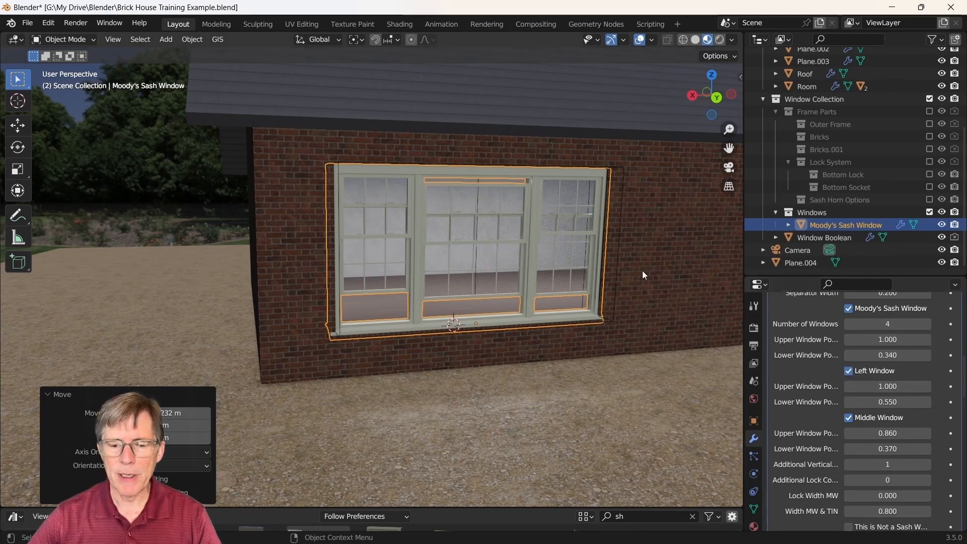
- Try the sash window without its Left Window and Middle Window options, and enable both options again
{"action": "scroll", "coordinate": [868, 351], "scroll_direction": "down", "scroll_amount": 1}
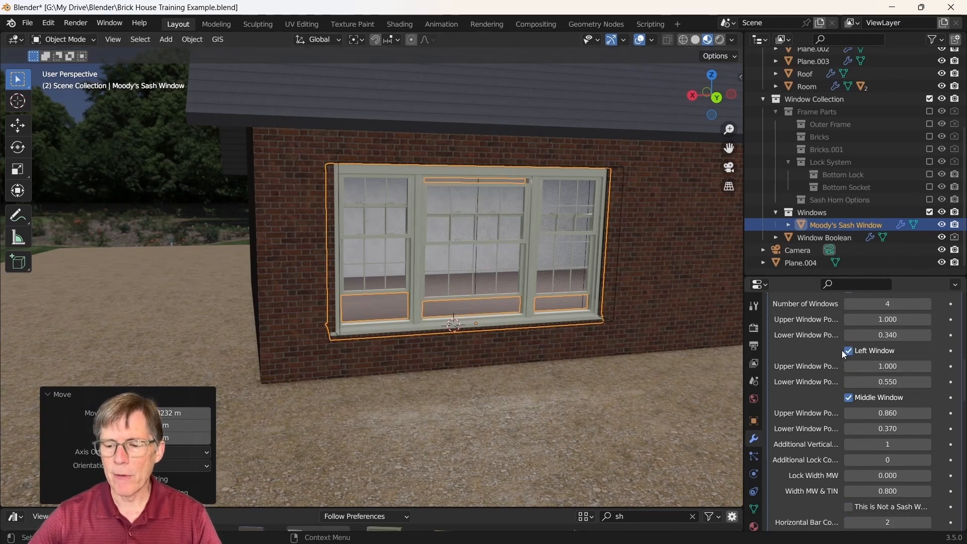
{"action": "left_click", "coordinate": [850, 352]}
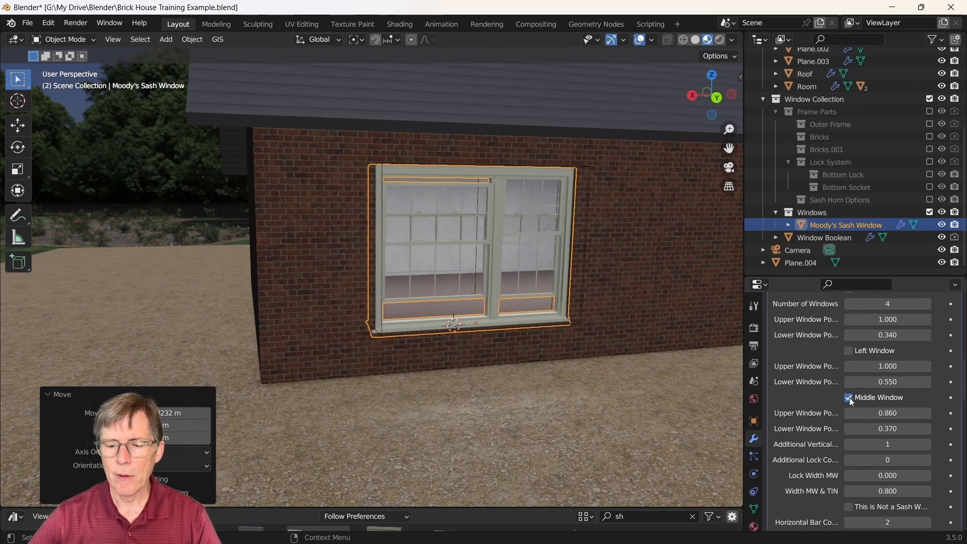
{"action": "left_click", "coordinate": [850, 398]}
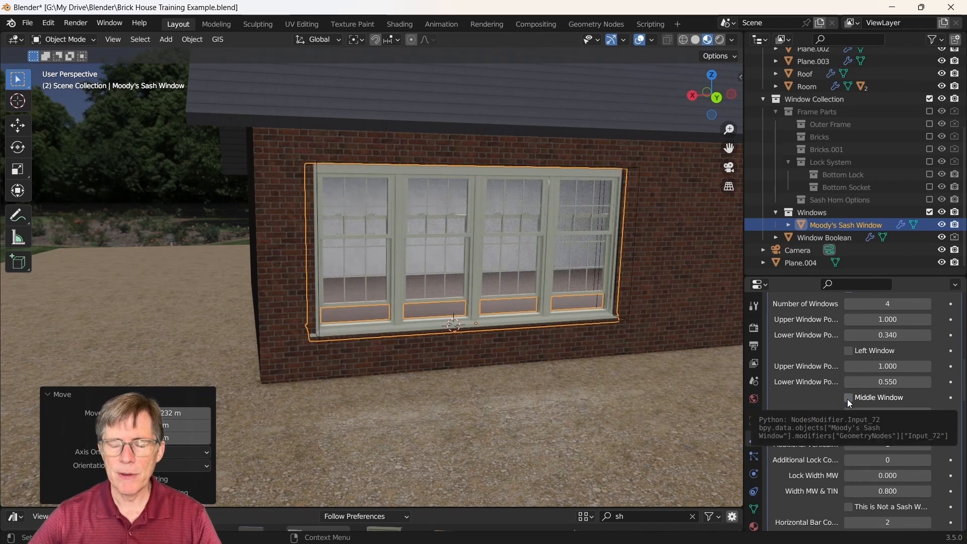
{"action": "left_click", "coordinate": [850, 398]}
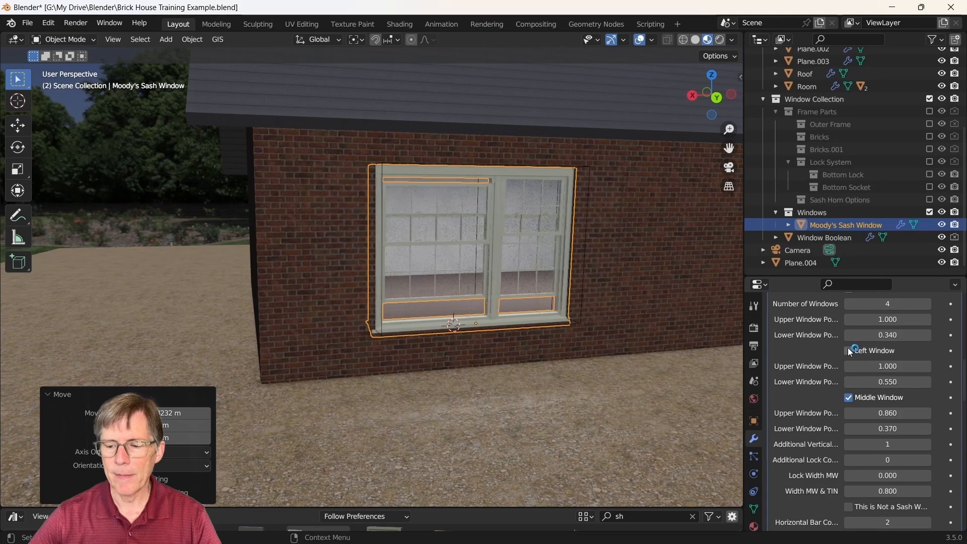
{"action": "left_click", "coordinate": [849, 351]}
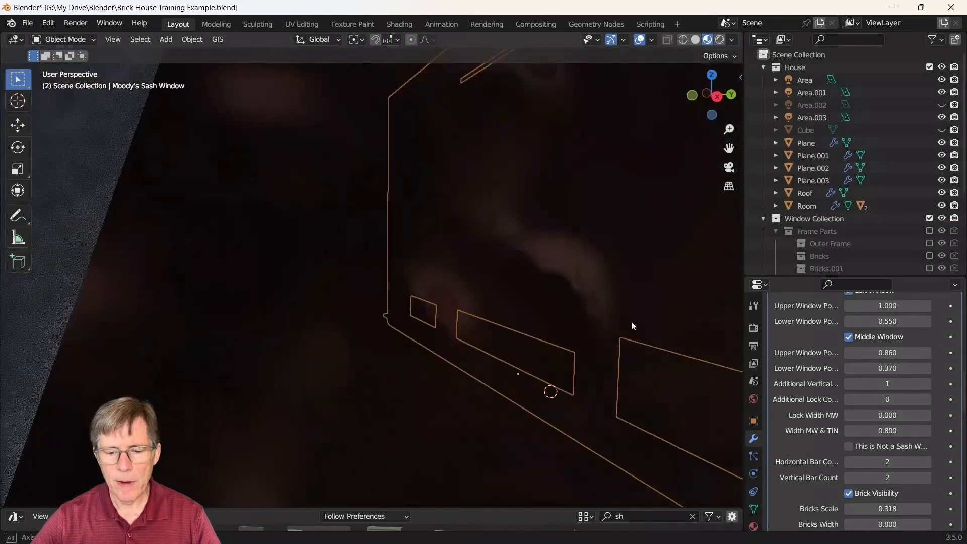
- From inside the room, set the sash window's Separator Width to 0.340 and Separator Depth to 0.250
{"action": "middle_click_drag", "start_coordinate": [631, 322], "coordinate": [690, 291]}
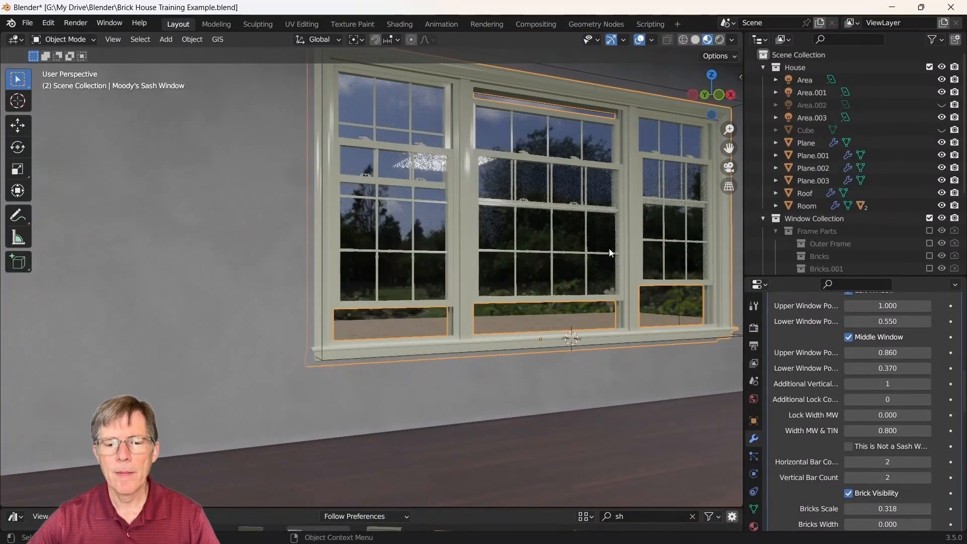
{"action": "scroll", "coordinate": [608, 237], "scroll_direction": "up", "scroll_amount": 3}
{"action": "scroll", "coordinate": [509, 225], "scroll_direction": "down", "scroll_amount": 5}
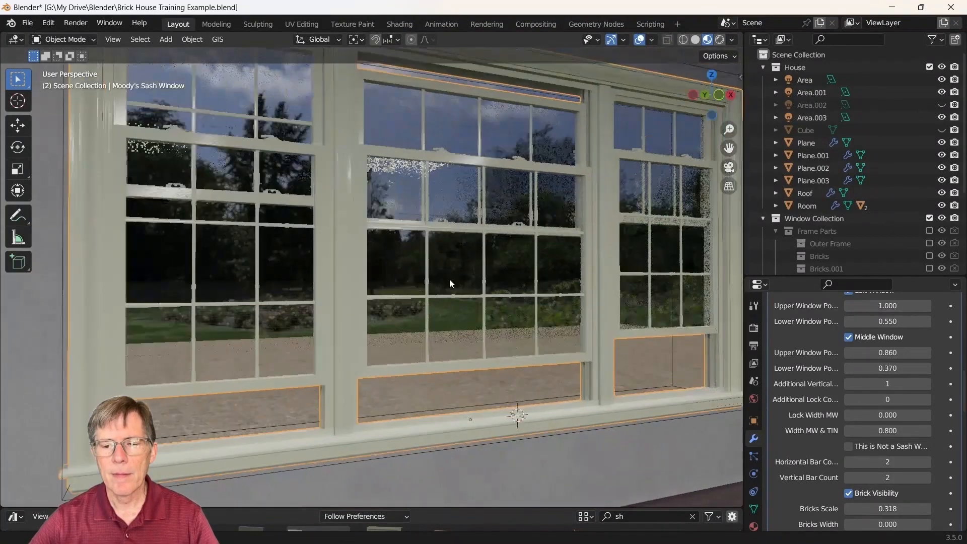
{"action": "scroll", "coordinate": [876, 386], "scroll_direction": "up", "scroll_amount": 10}
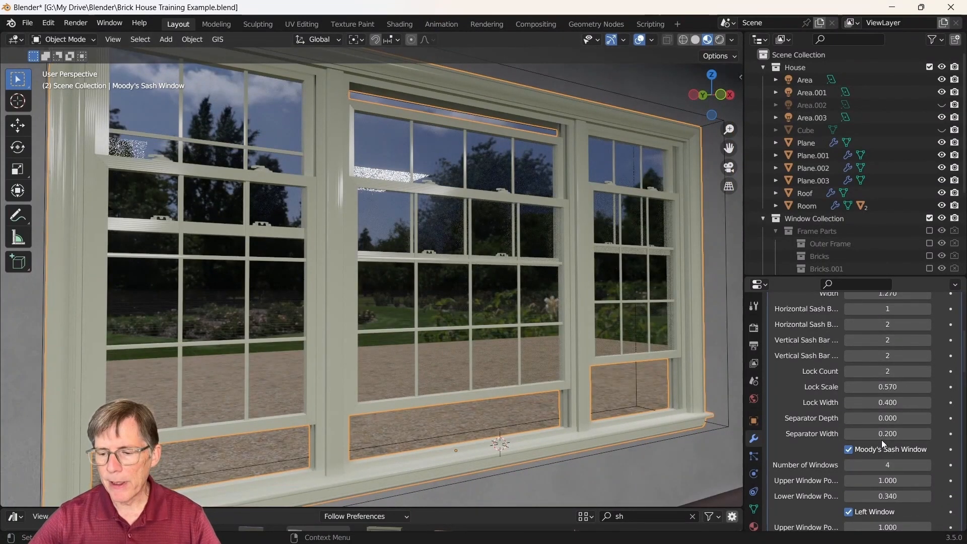
{"action": "left_click_drag", "start_coordinate": [889, 433], "coordinate": [888, 433]}
{"action": "left_click_drag", "start_coordinate": [888, 434], "coordinate": [911, 434]}
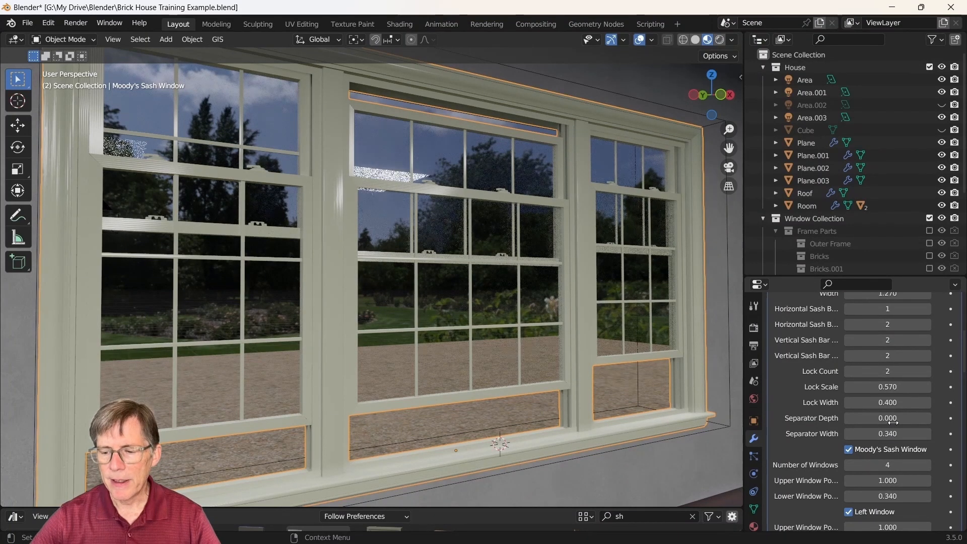
{"action": "left_click_drag", "start_coordinate": [872, 419], "coordinate": [904, 419]}
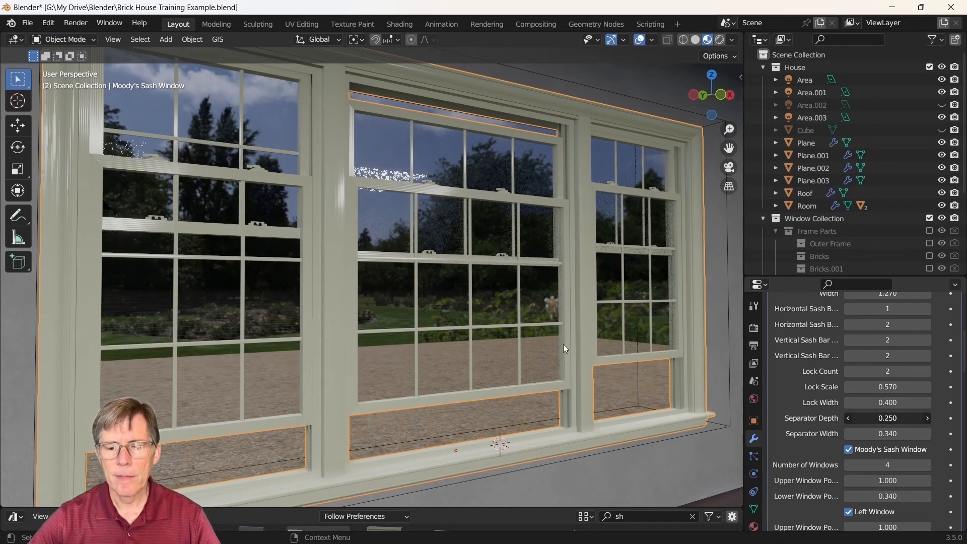
- Make the middle window a fixed, non-sash window with Horizontal and Vertical Bar Counts of 4
{"action": "middle_click_drag", "start_coordinate": [523, 322], "coordinate": [421, 319]}
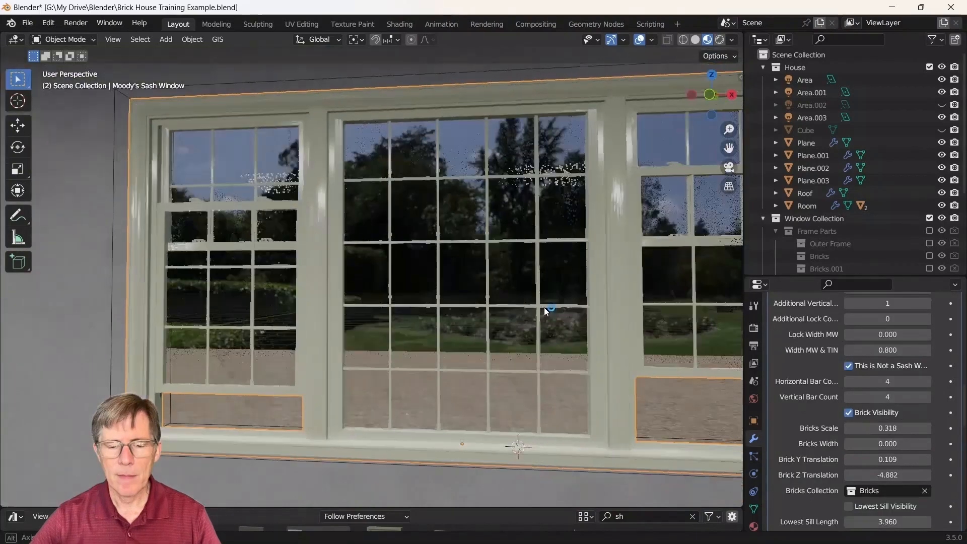
{"action": "middle_click_drag", "start_coordinate": [544, 307], "coordinate": [630, 322]}
- Set the window's Sash Bars Depth to 0.540 and Sash Bars Width to 1.000
{"action": "scroll", "coordinate": [874, 382], "scroll_direction": "down", "scroll_amount": 8}
{"action": "scroll", "coordinate": [874, 382], "scroll_direction": "down", "scroll_amount": 15}
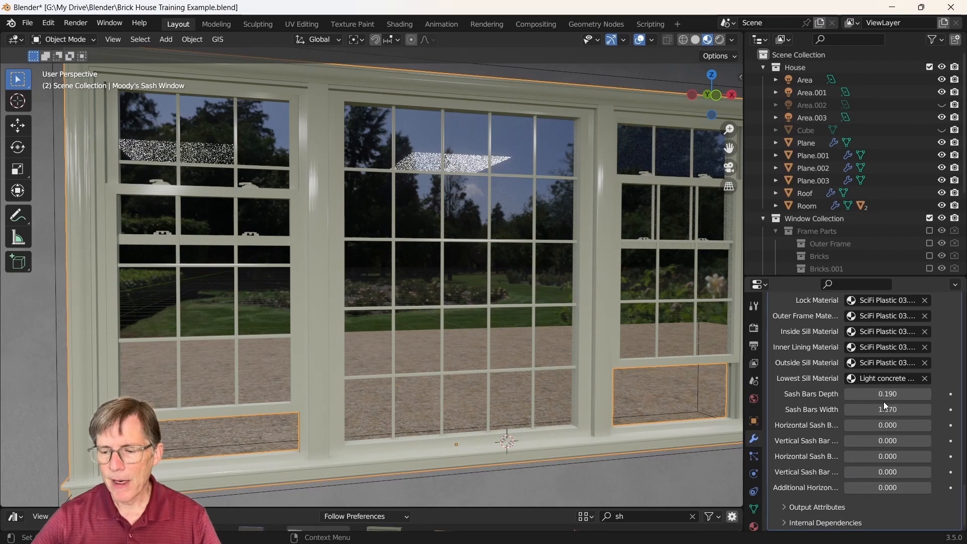
{"action": "scroll", "coordinate": [554, 298], "scroll_direction": "up", "scroll_amount": 4}
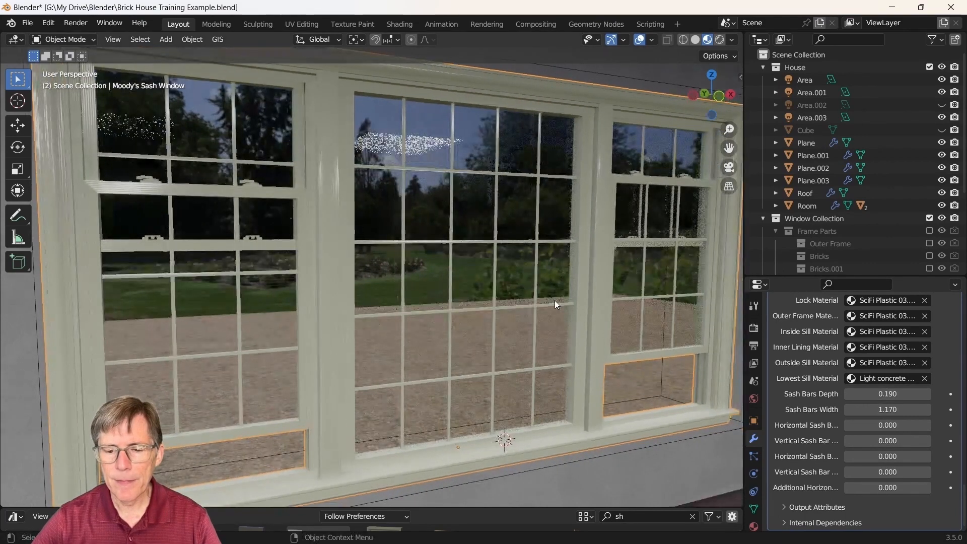
{"action": "scroll", "coordinate": [555, 300], "scroll_direction": "up", "scroll_amount": 3}
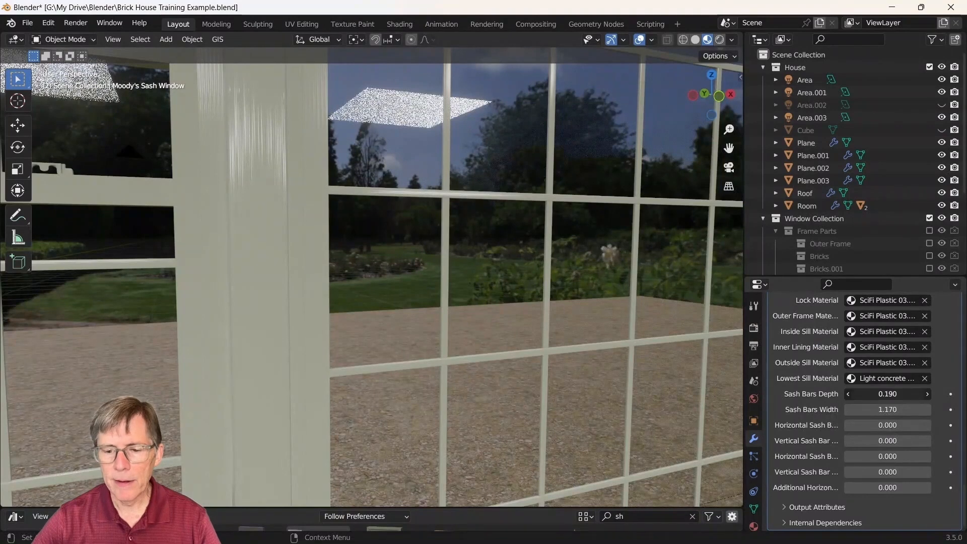
{"action": "left_click_drag", "start_coordinate": [888, 394], "coordinate": [903, 410]}
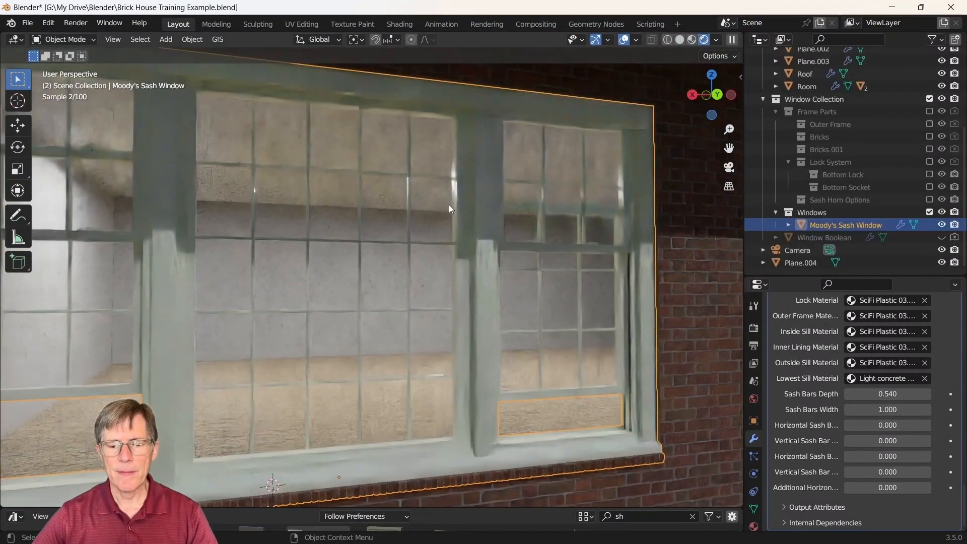
- Inspect the triple window in rendered shading from outside the house and from inside the room
{"action": "scroll", "coordinate": [449, 204], "scroll_direction": "down", "scroll_amount": 2}
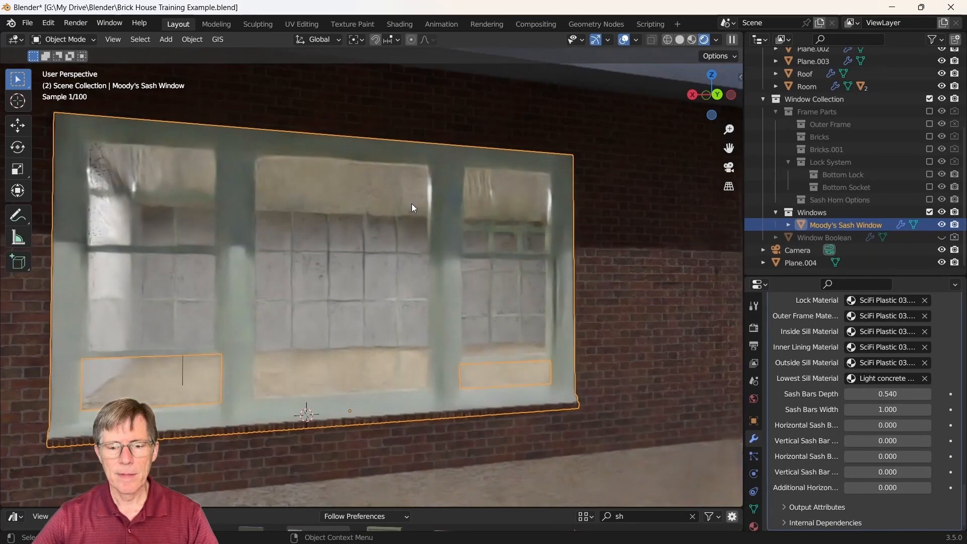
{"action": "middle_click_drag", "start_coordinate": [406, 204], "coordinate": [671, 210]}
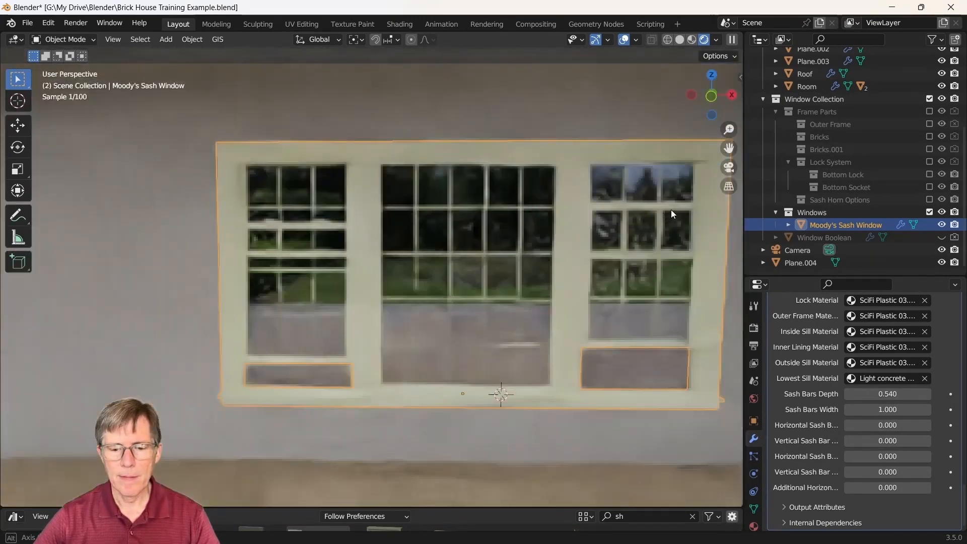